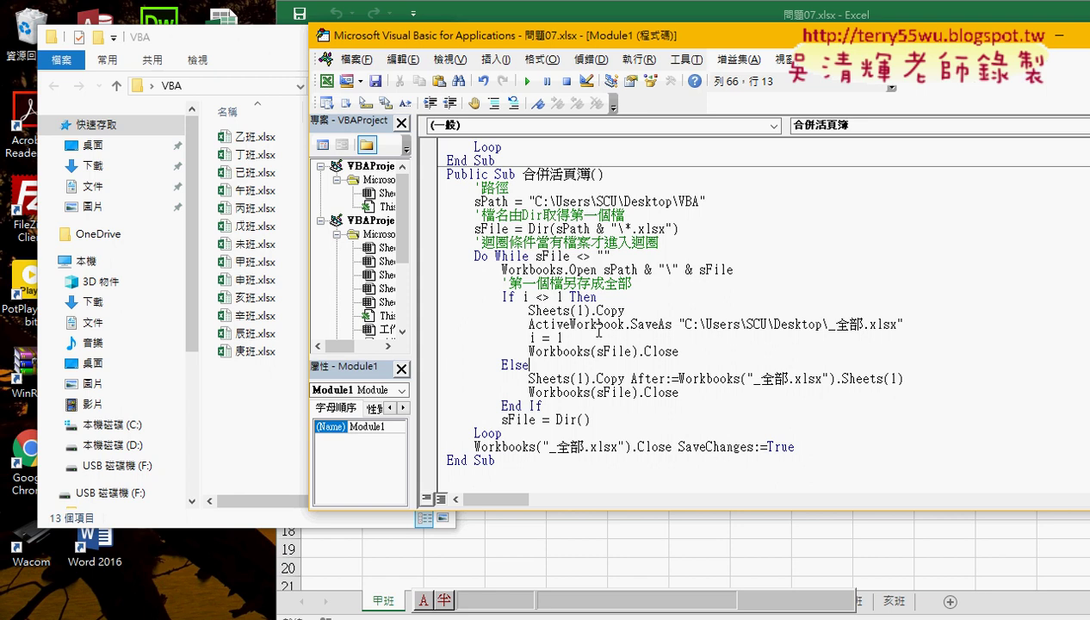
# Open 乙班.xlsx from the VBA folder and maximize the Excel window.
pyautogui.click(251, 142)
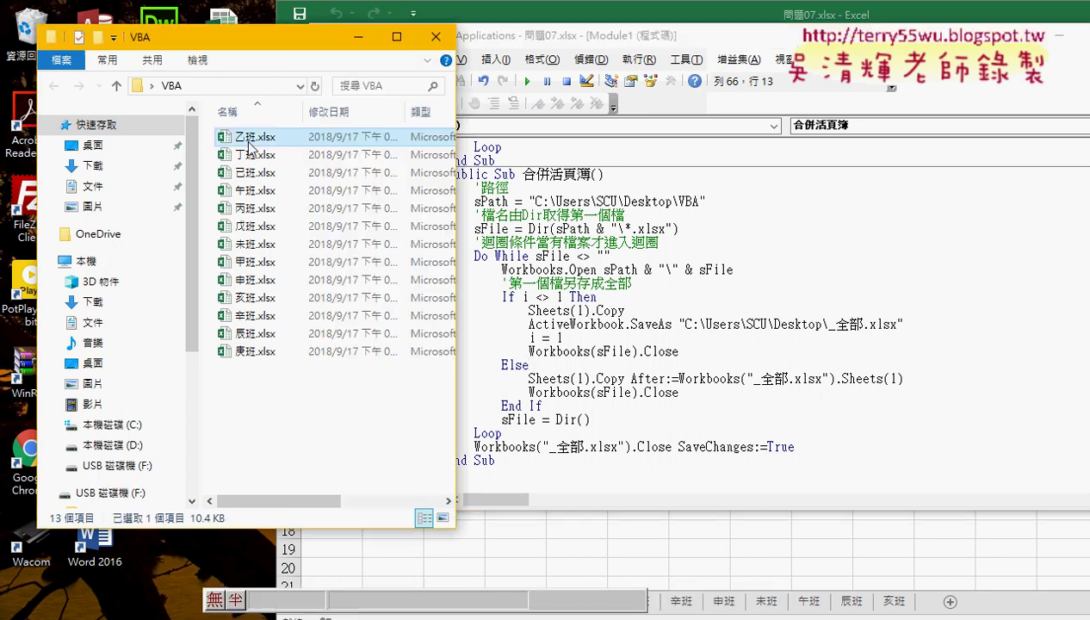
pyautogui.doubleClick(249, 146)
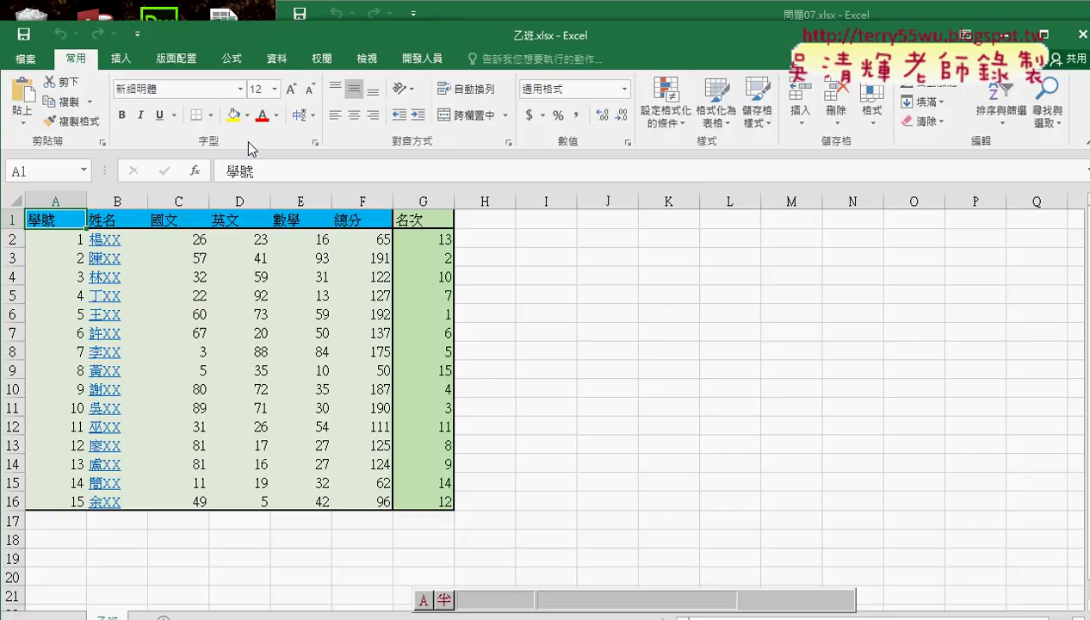
pyautogui.doubleClick(686, 32)
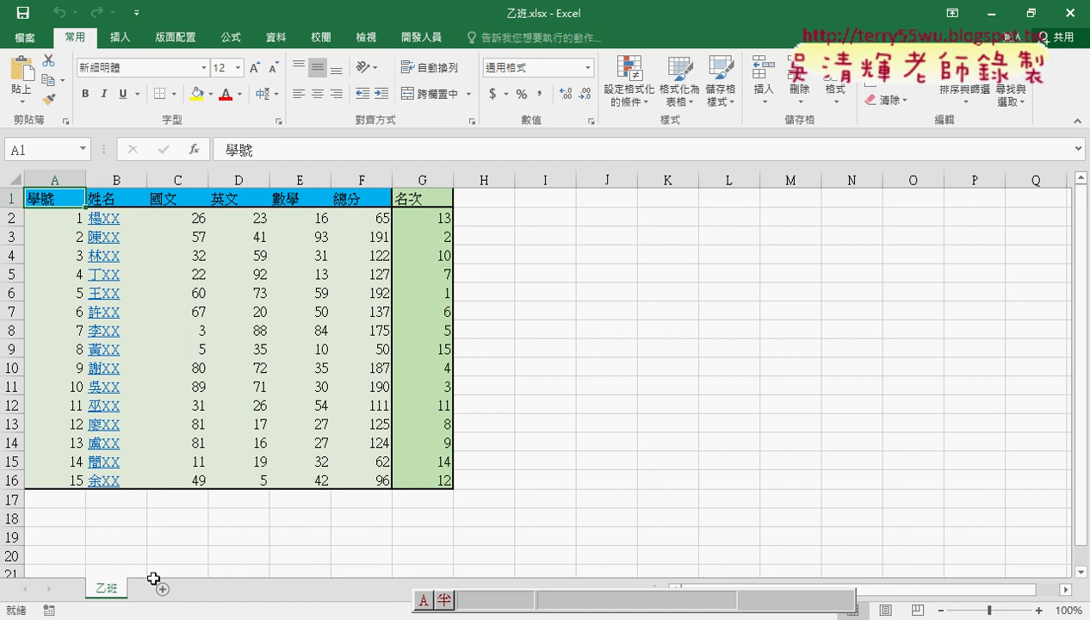
# Close 乙班.xlsx, then reopen it from the VBA folder and maximize it again.
pyautogui.click(1068, 19)
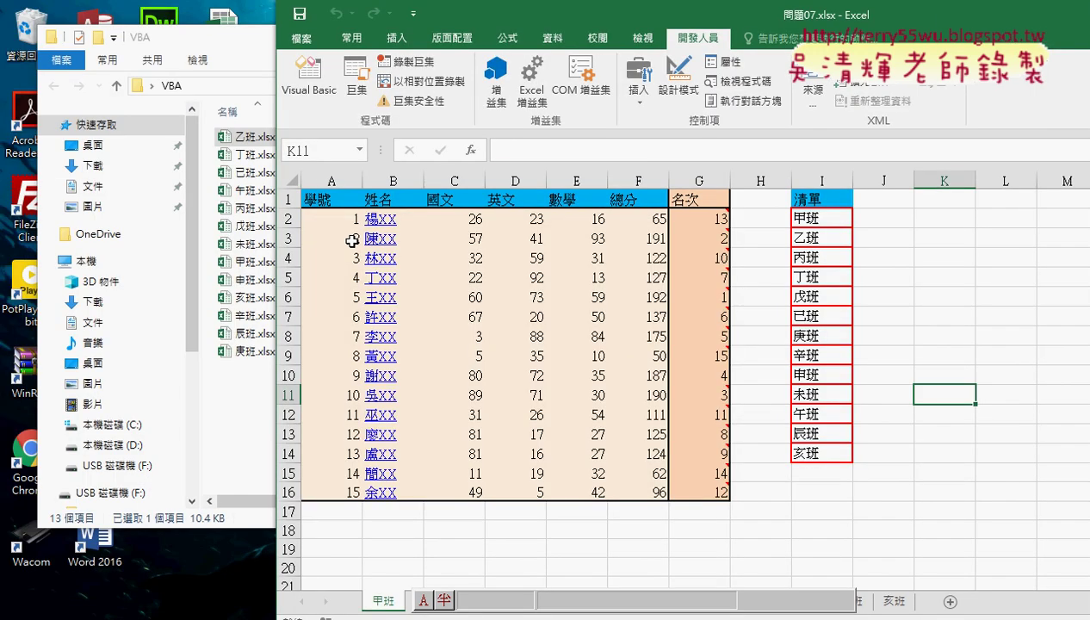
pyautogui.doubleClick(239, 138)
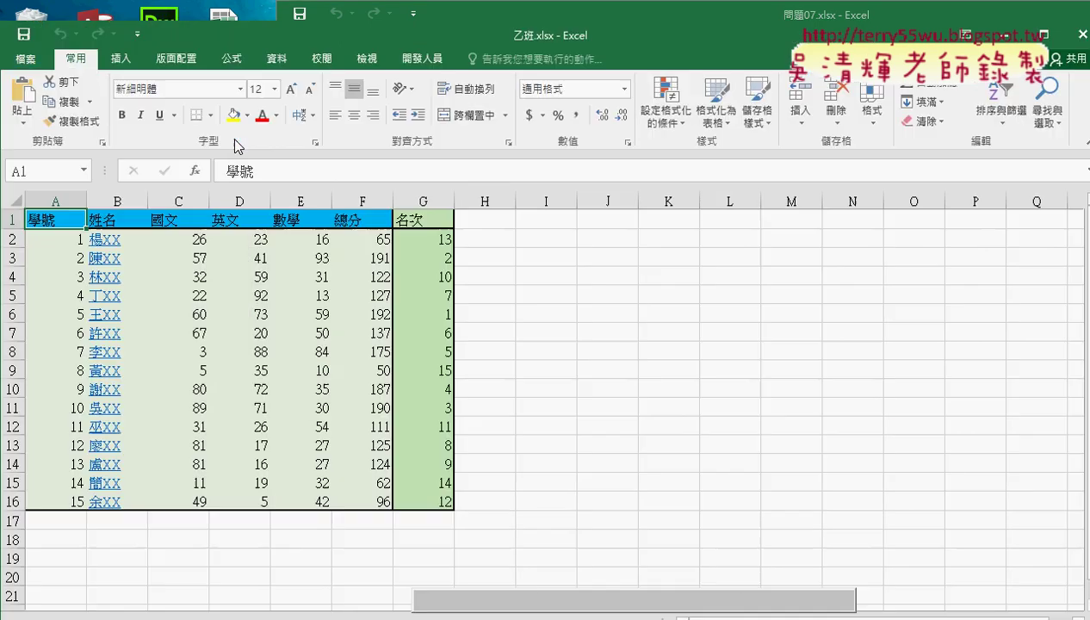
pyautogui.doubleClick(439, 32)
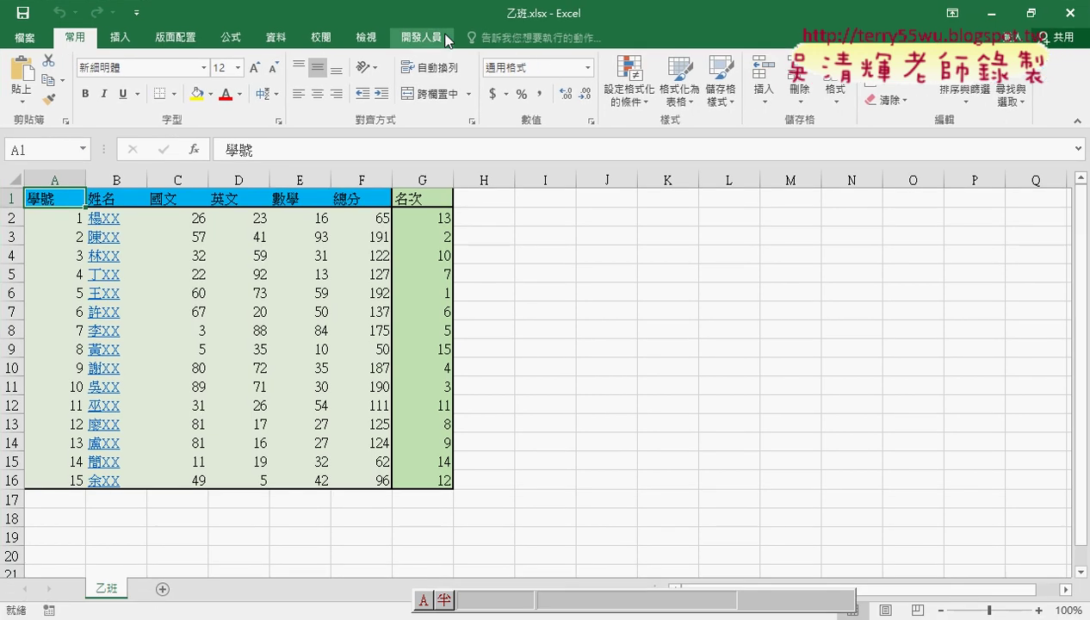
# Copy the 乙班 sheet via 移動或複製 into (新活頁簿) with 建立複本 ticked.
pyautogui.rightClick(116, 587)
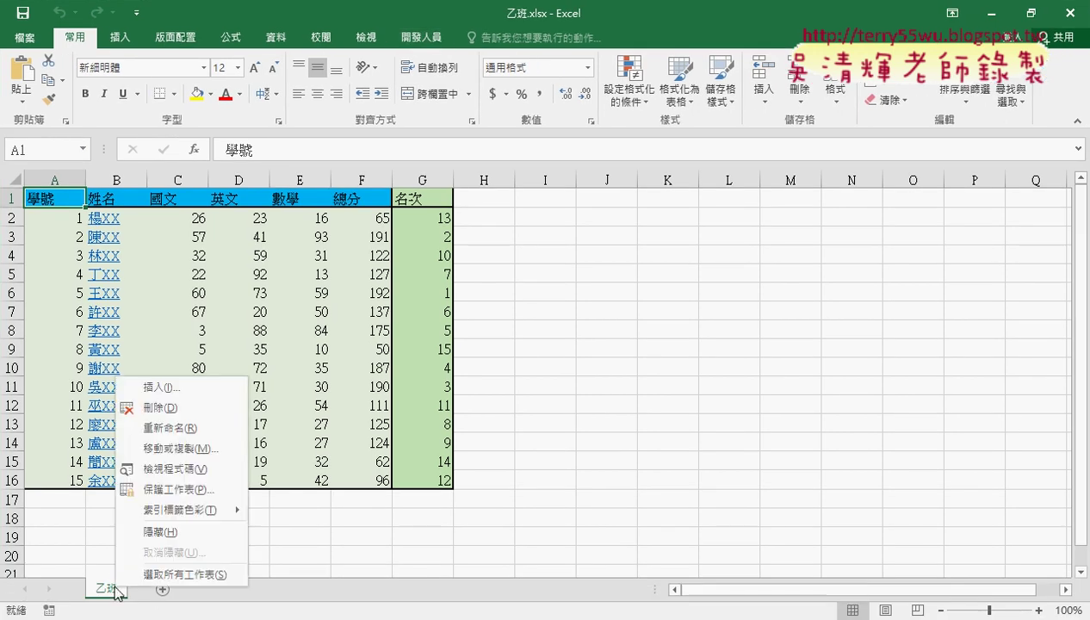
pyautogui.click(198, 448)
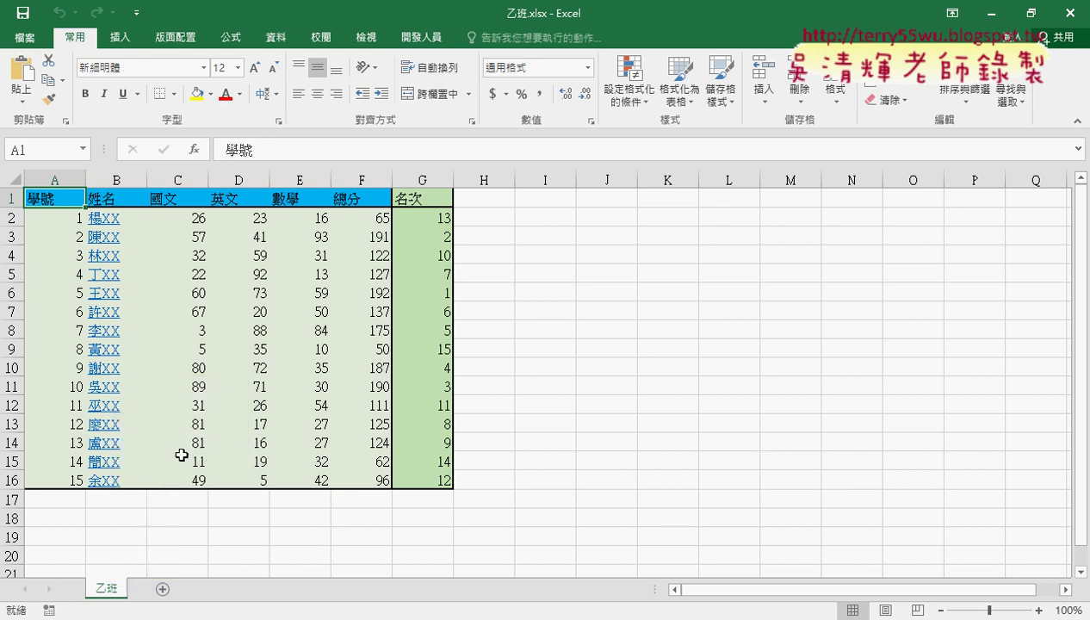
pyautogui.moveTo(206, 332); pyautogui.dragTo(424, 203)
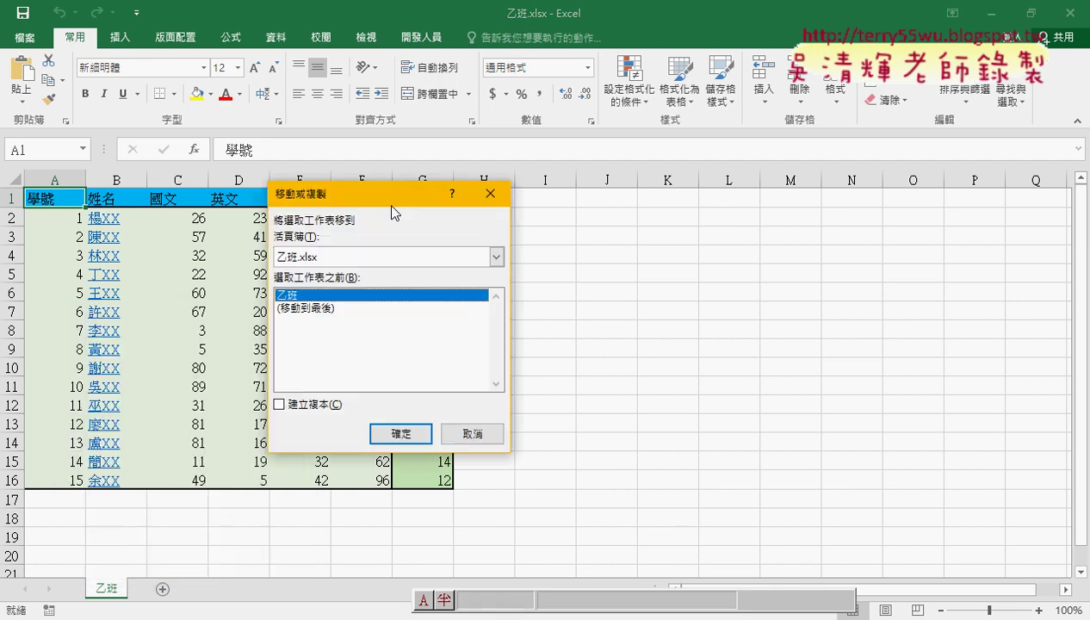
pyautogui.click(407, 257)
pyautogui.click(385, 270)
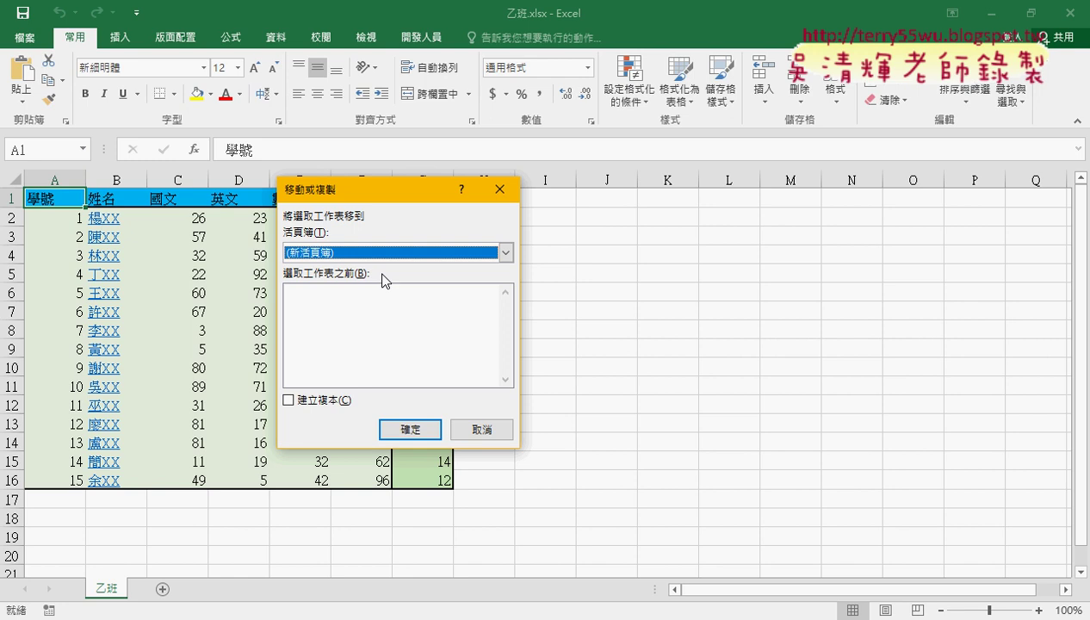
pyautogui.click(333, 399)
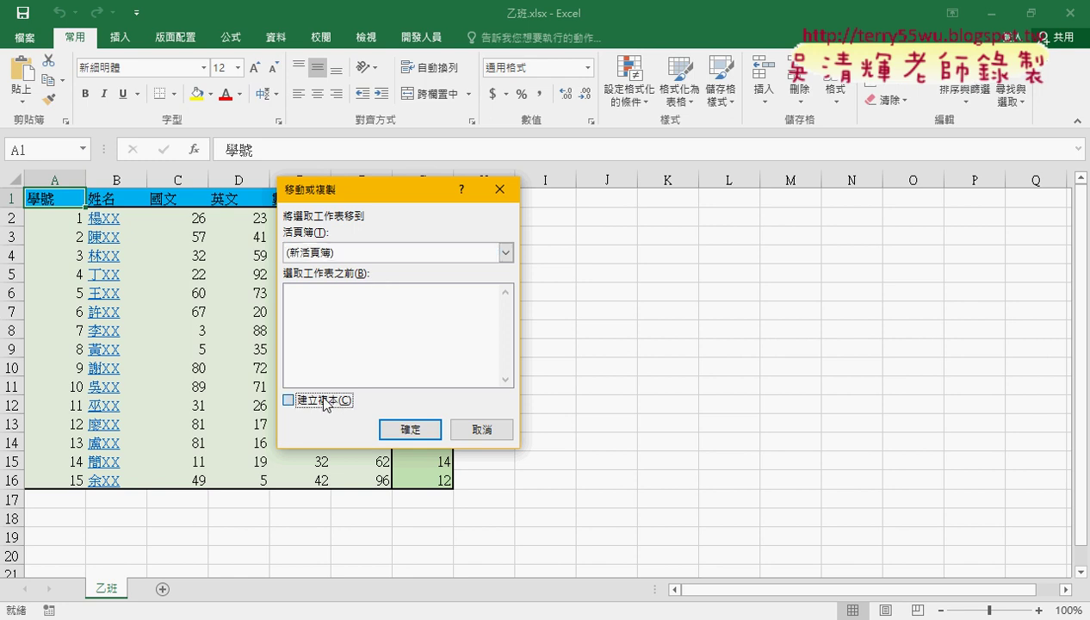
pyautogui.click(421, 430)
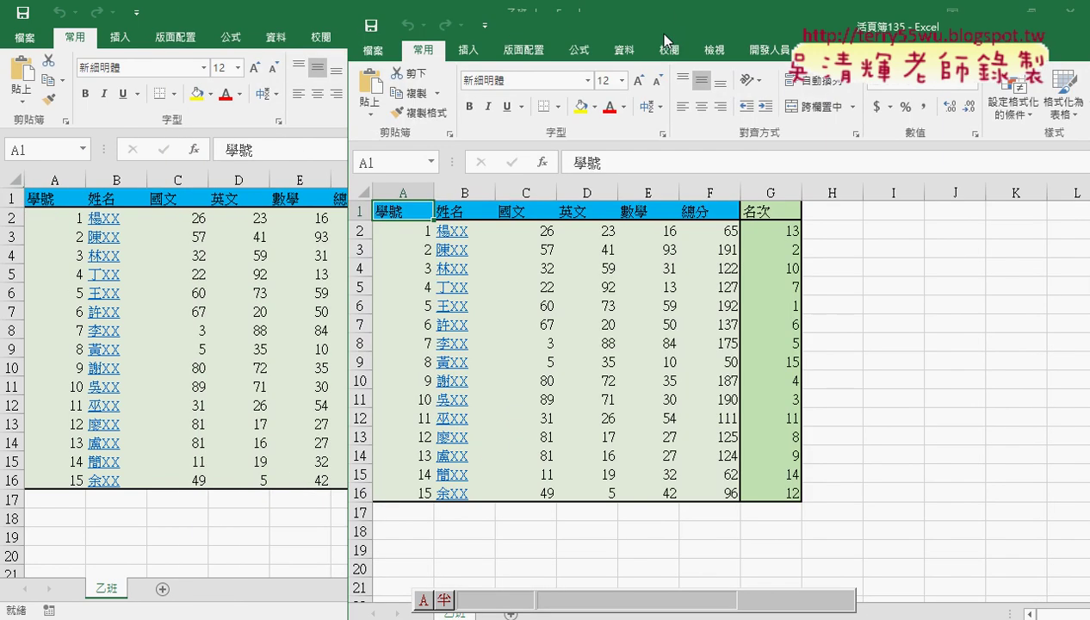
# Arrange the 乙班.xlsx and 活頁簿135 windows side by side by dragging their title bars and edges.
pyautogui.moveTo(658, 33); pyautogui.dragTo(601, 58)
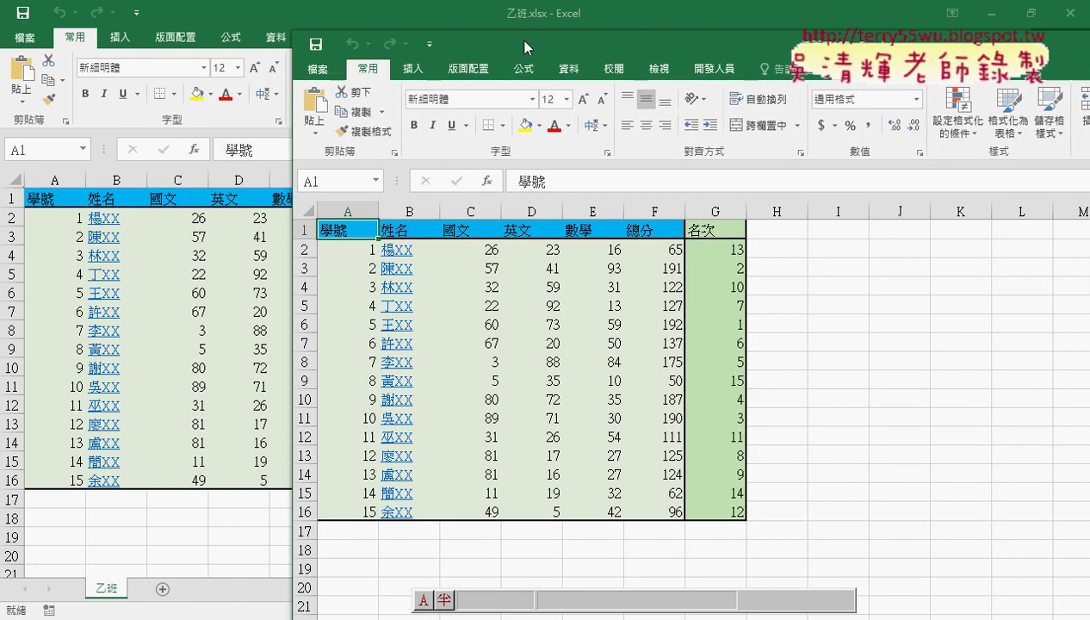
pyautogui.moveTo(510, 44)
pyautogui.mouseDown()
pyautogui.moveTo(385, 29)
pyautogui.moveTo(409, 18)
pyautogui.mouseUp()
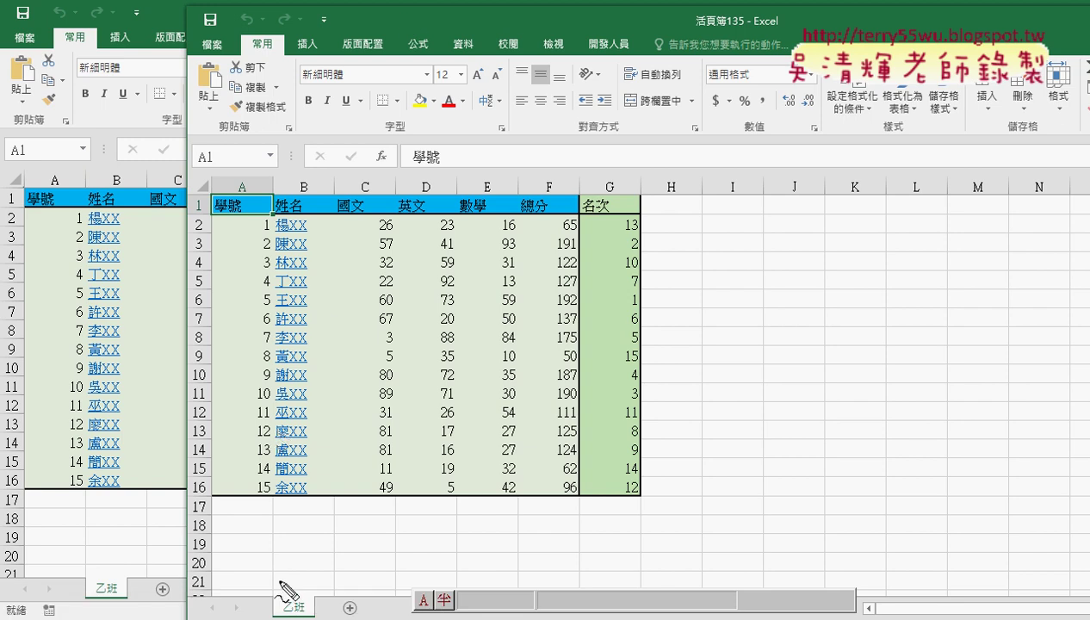
pyautogui.moveTo(344, 593); pyautogui.dragTo(343, 614)
pyautogui.moveTo(420, 585); pyautogui.dragTo(405, 607)
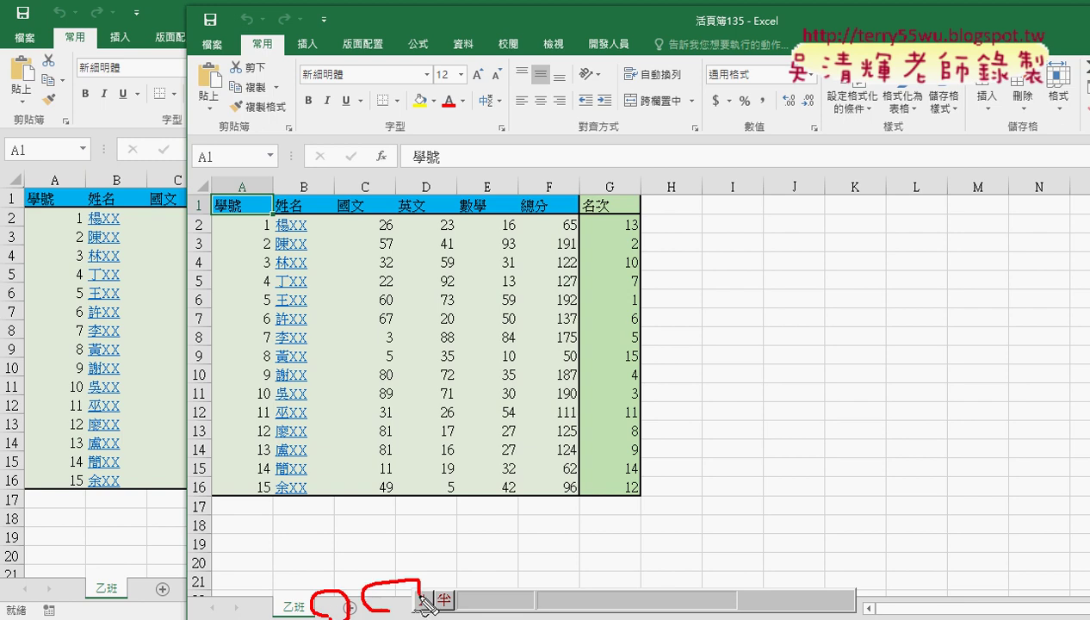
pyautogui.moveTo(551, 540); pyautogui.dragTo(422, 572)
pyautogui.moveTo(434, 551)
pyautogui.mouseDown()
pyautogui.moveTo(420, 574)
pyautogui.moveTo(458, 565)
pyautogui.mouseUp()
pyautogui.moveTo(495, 493); pyautogui.dragTo(344, 575)
pyautogui.moveTo(345, 575); pyautogui.dragTo(386, 561)
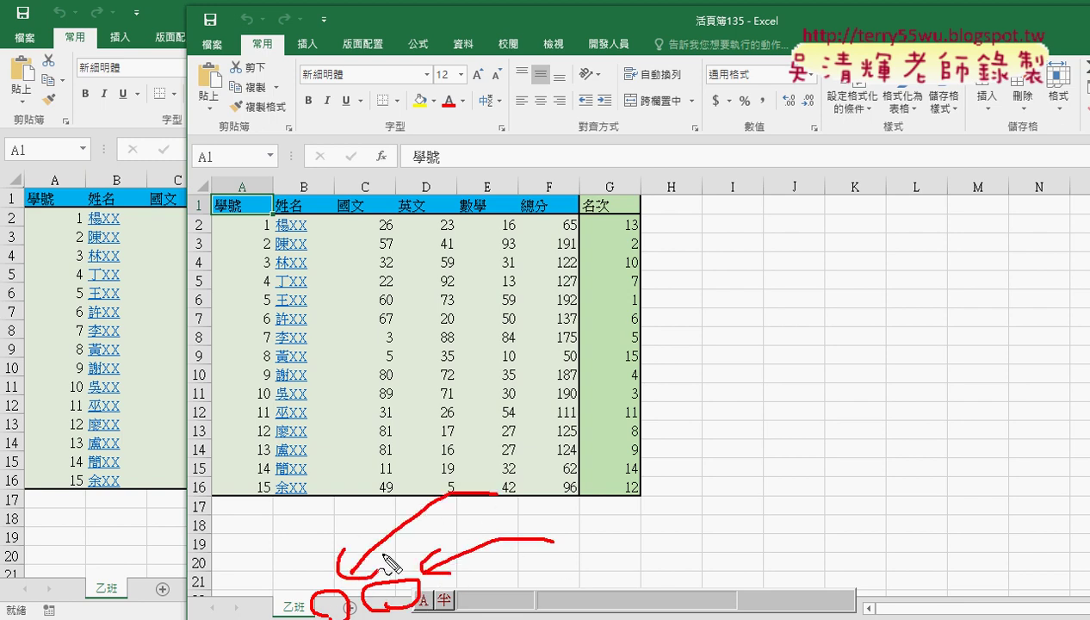
pyautogui.moveTo(107, 603); pyautogui.dragTo(120, 570)
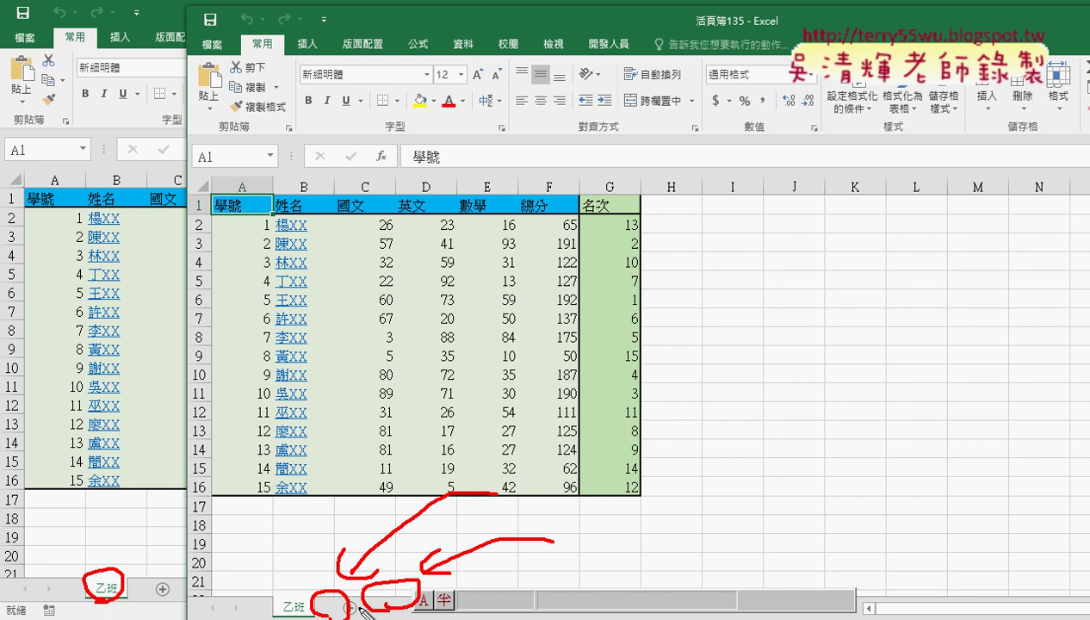
pyautogui.press('Escape')
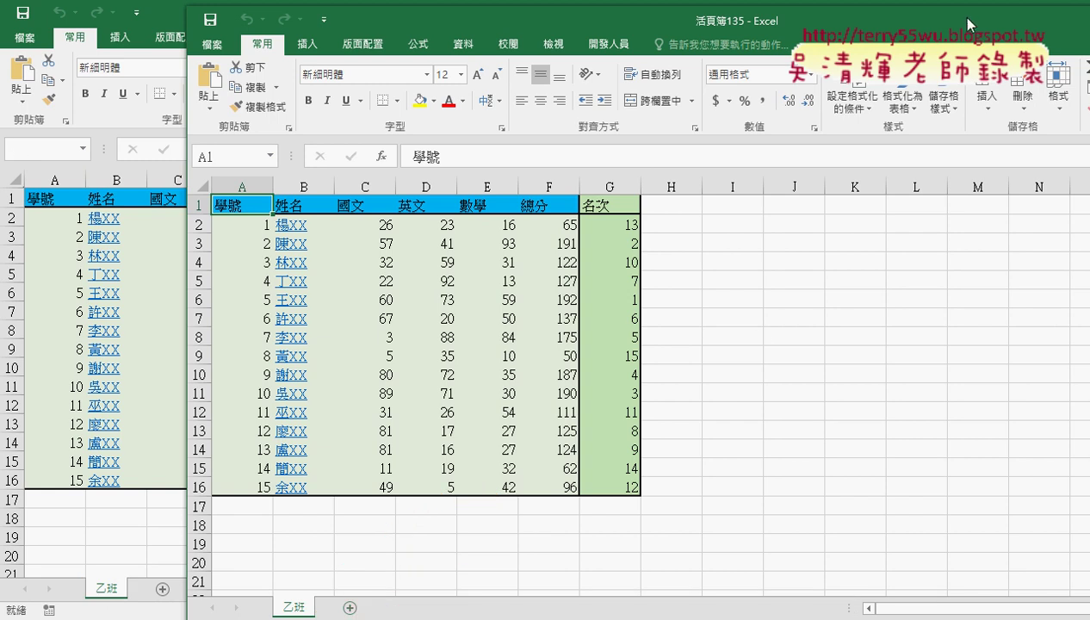
# Close 活頁簿135 with 不要儲存 and bring up the 問題07.xlsx macro code.
pyautogui.doubleClick(968, 18)
pyautogui.click(1070, 13)
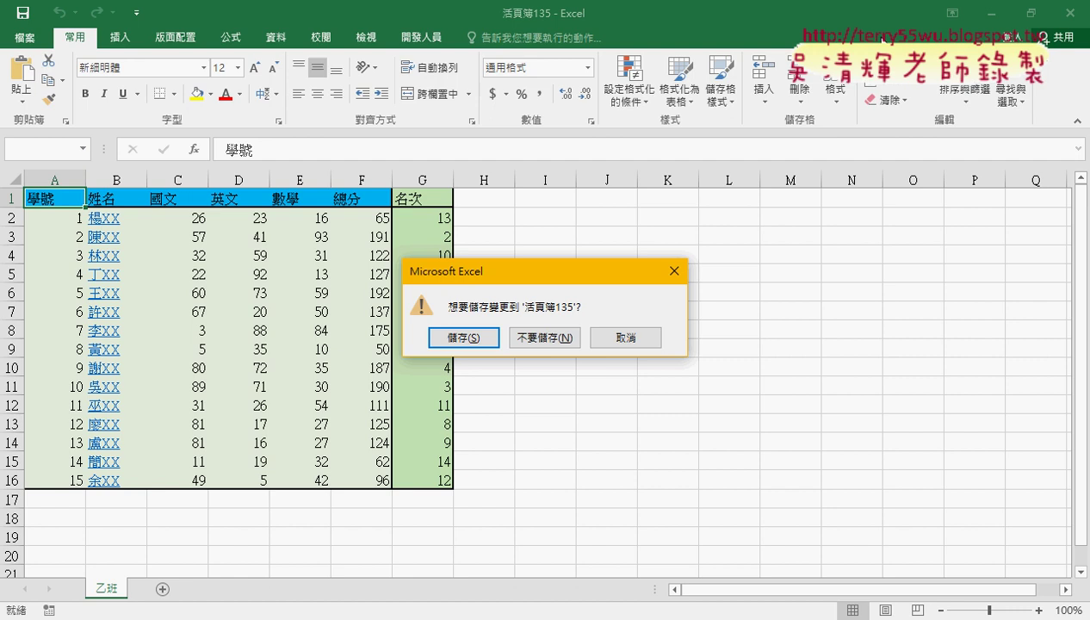
pyautogui.click(534, 336)
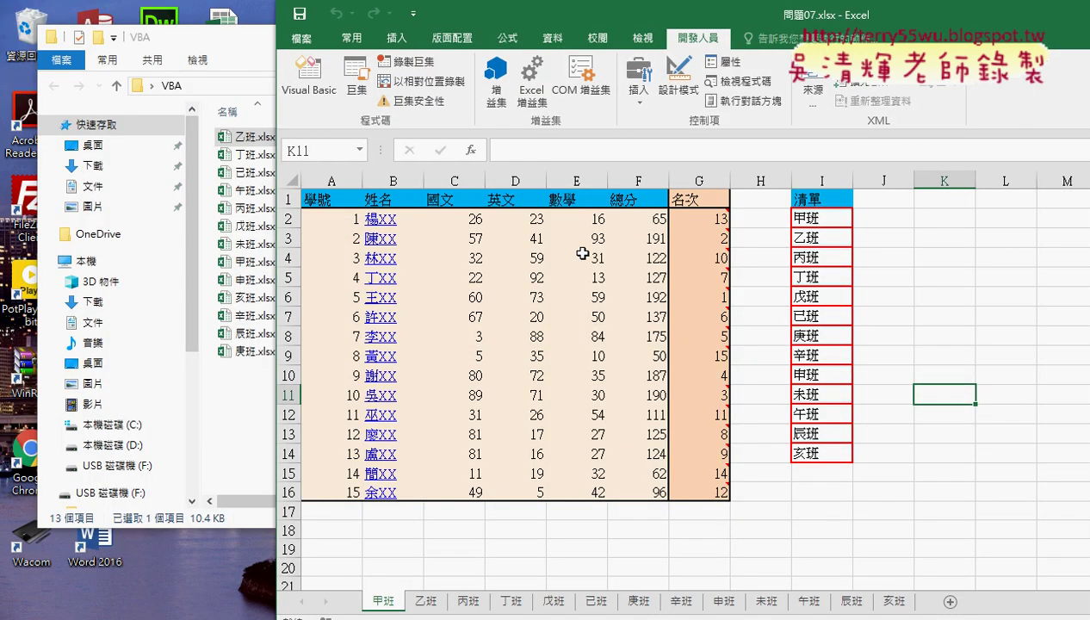
pyautogui.moveTo(942, 12)
pyautogui.mouseDown()
pyautogui.moveTo(594, 7)
pyautogui.moveTo(909, 47)
pyautogui.mouseUp()
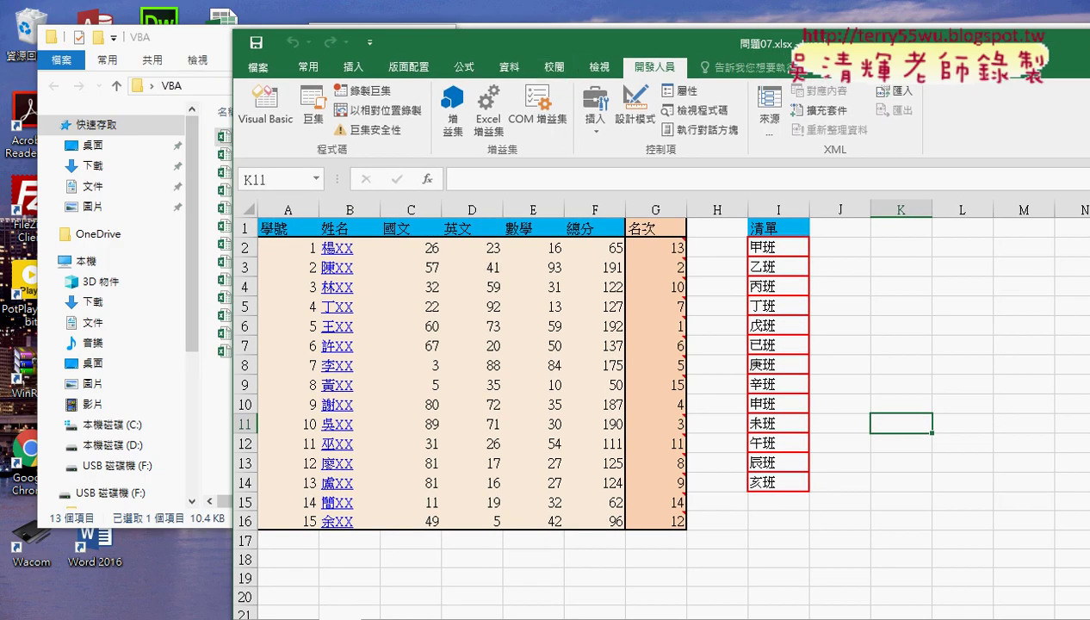
pyautogui.moveTo(344, 615)
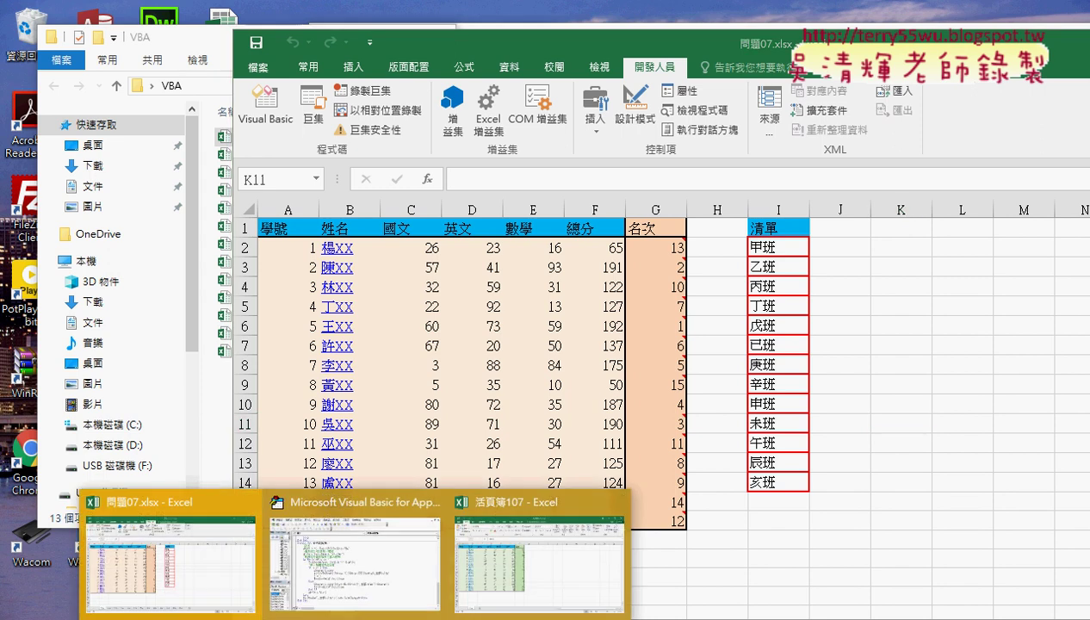
pyautogui.click(399, 564)
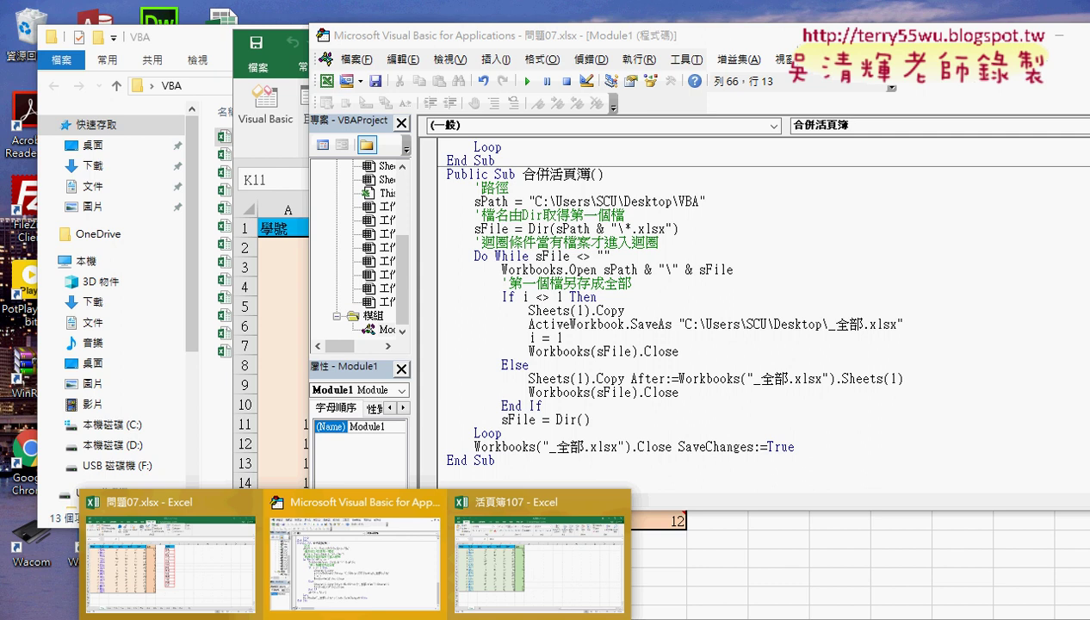
# Close 活頁簿107 without saving and move the 問題07 window to reveal the class files.
pyautogui.click(541, 556)
pyautogui.click(1068, 35)
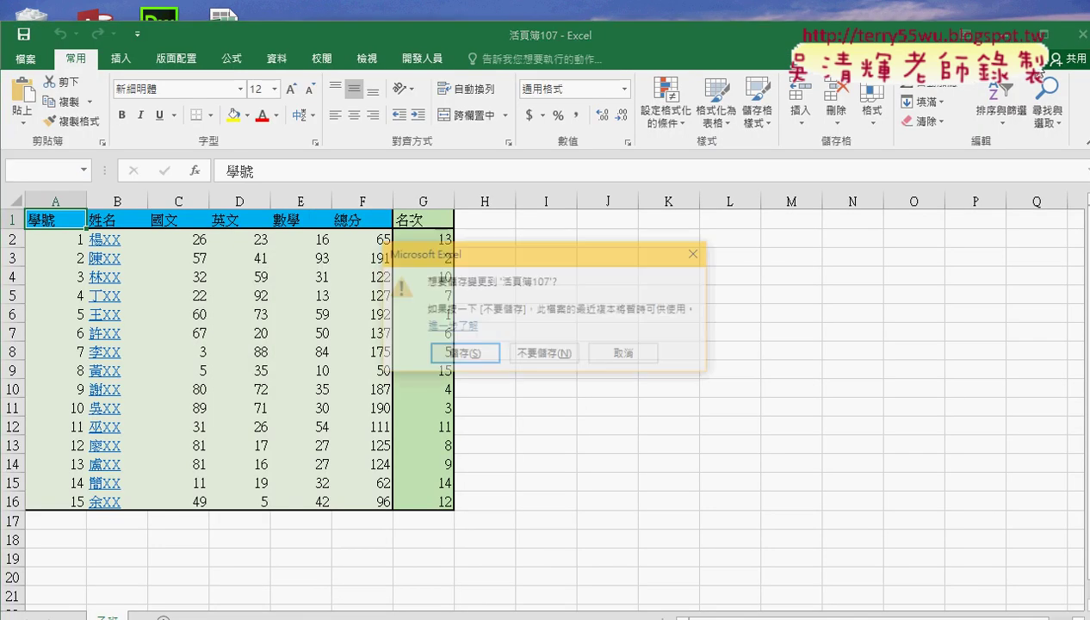
pyautogui.click(536, 353)
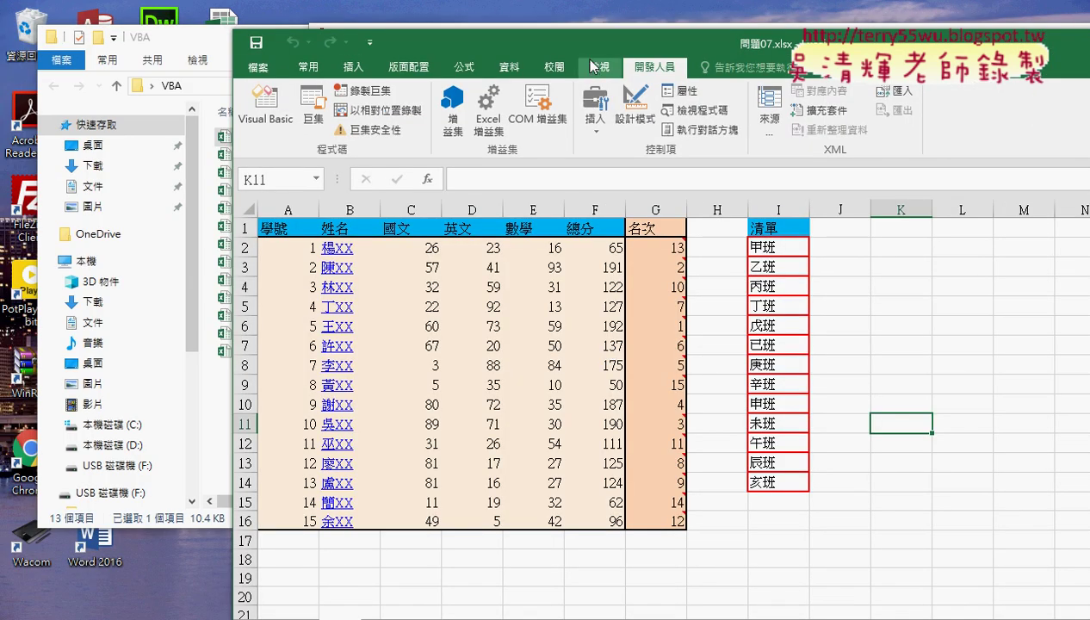
pyautogui.moveTo(593, 67); pyautogui.dragTo(659, 26)
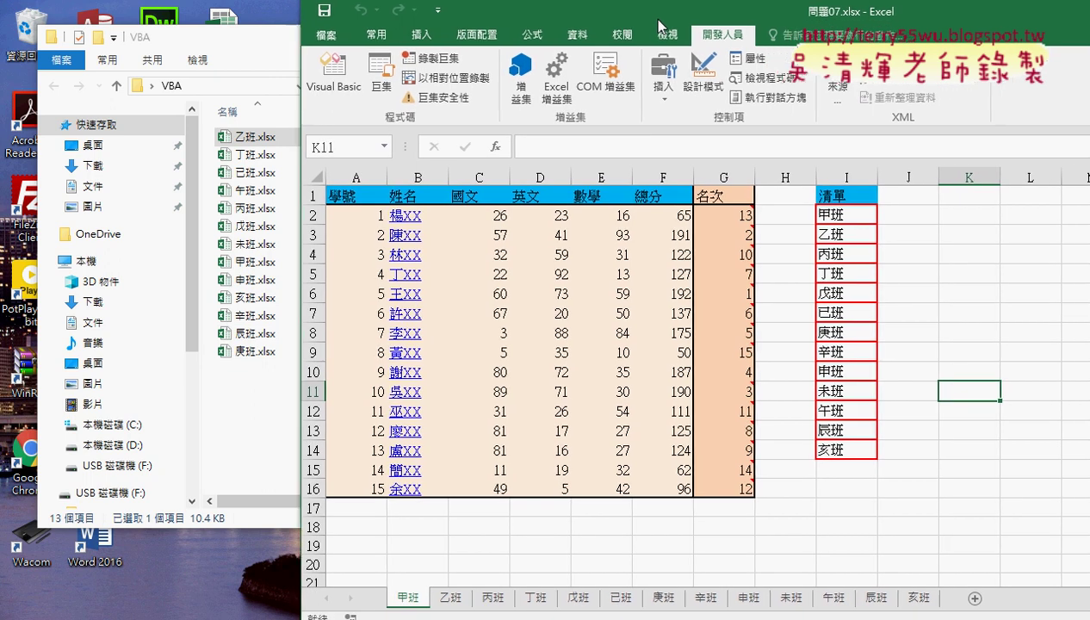
# Start stepping 合併活頁簿 with F8 to sFile = Dir, highlighting the sPath folder and .xlsx Dir call.
pyautogui.click(336, 76)
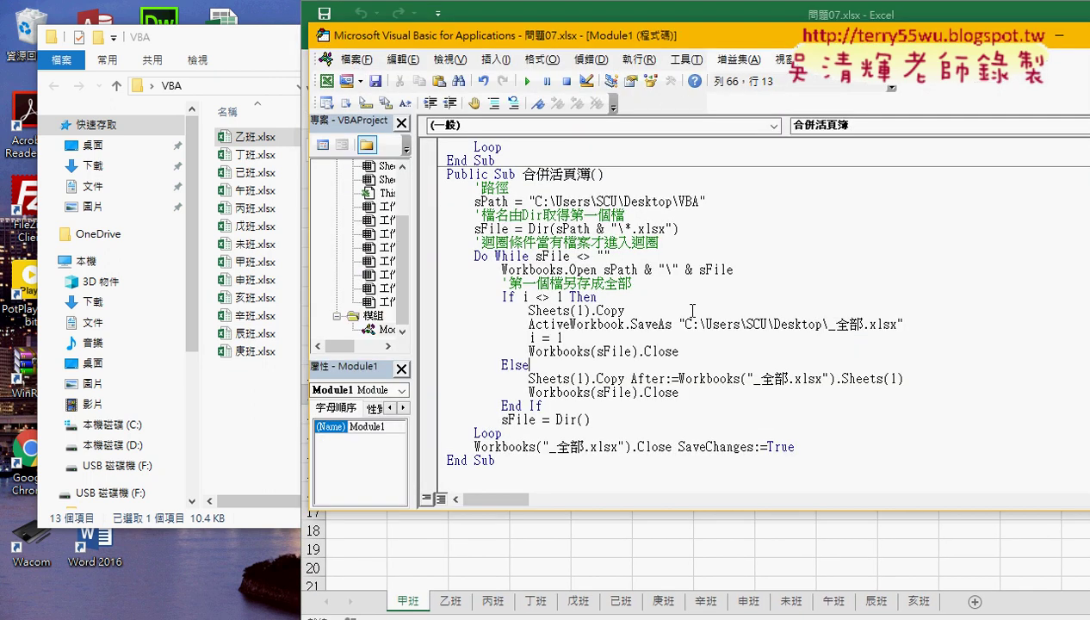
pyautogui.click(644, 280)
pyautogui.press('F8')
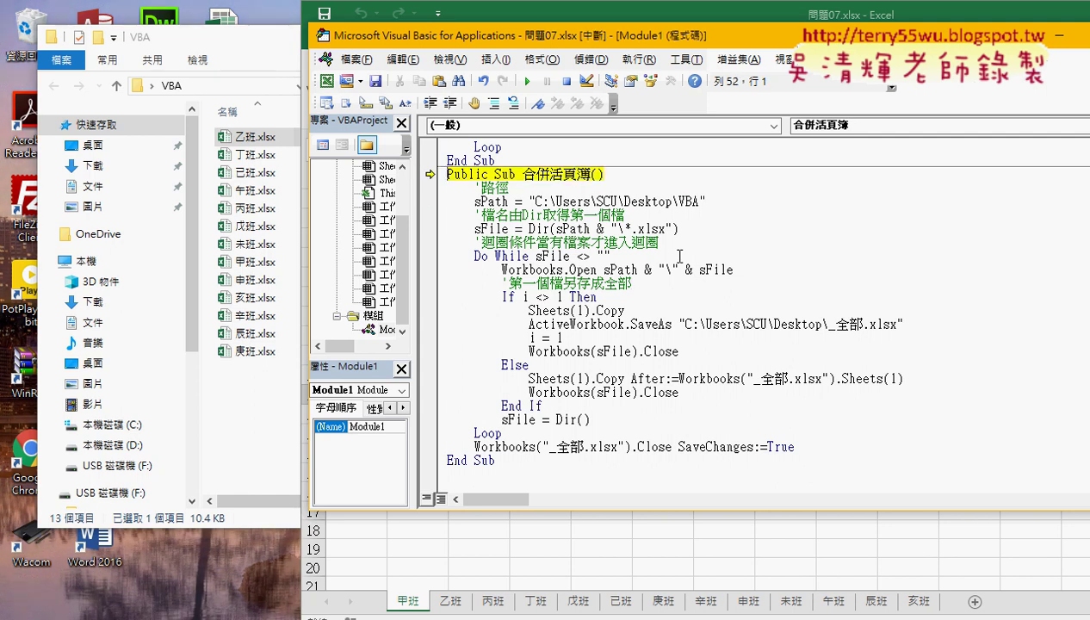
pyautogui.press('F8')
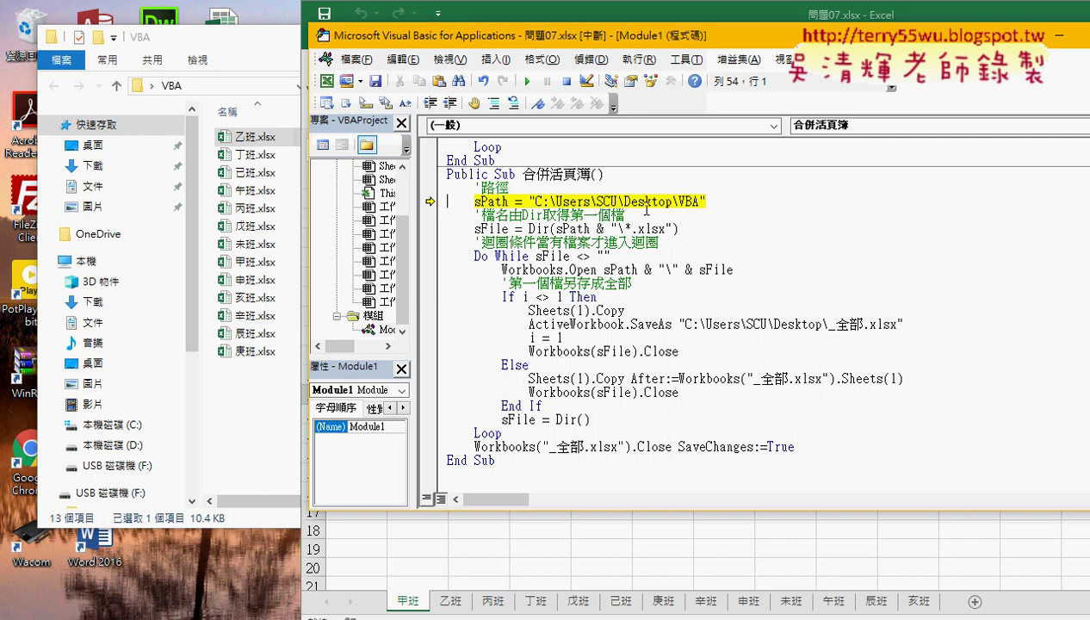
pyautogui.press('F8')
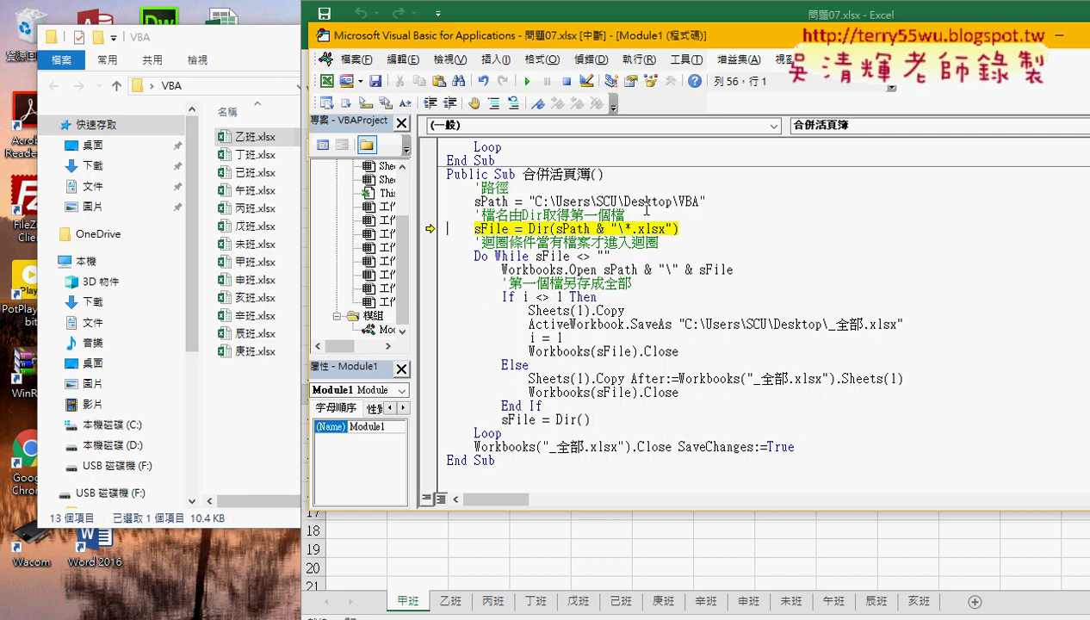
pyautogui.moveTo(705, 202); pyautogui.dragTo(527, 201)
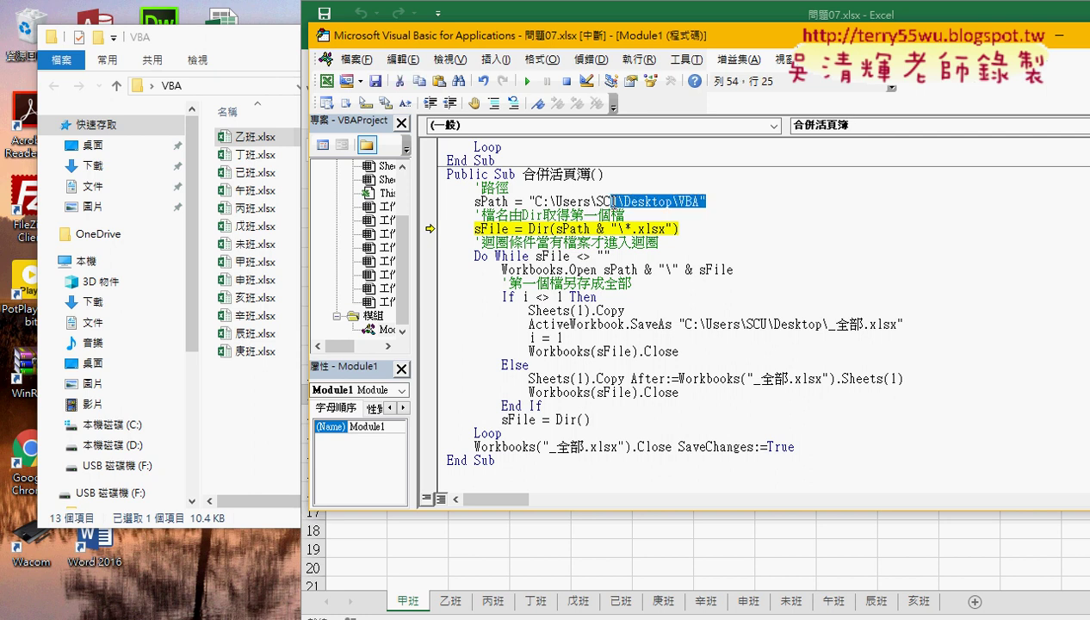
pyautogui.moveTo(679, 228); pyautogui.dragTo(522, 229)
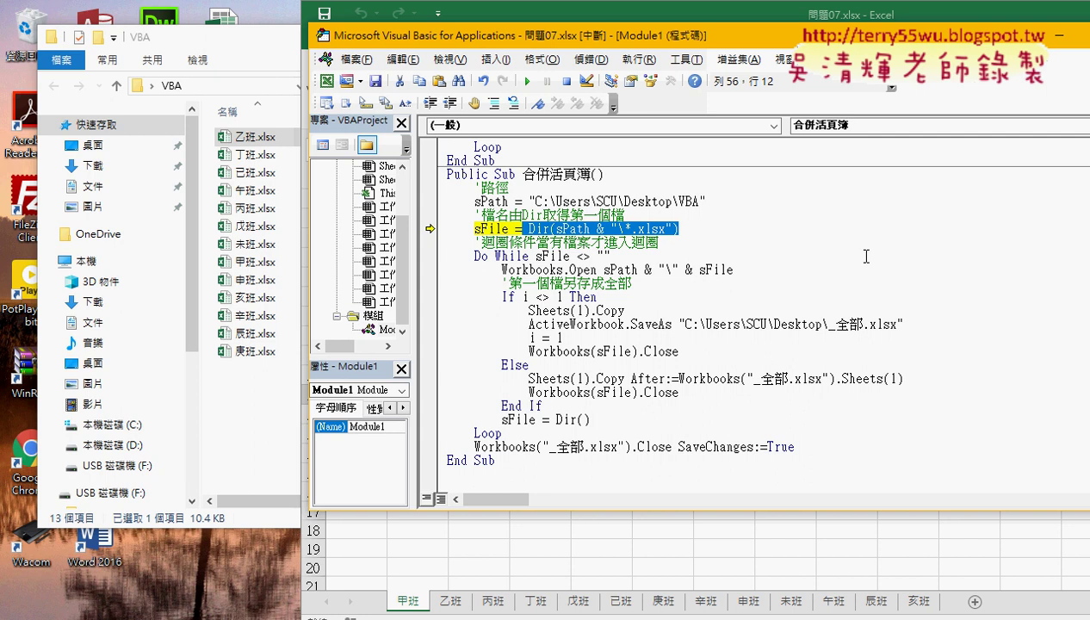
# Step past the Do While condition to the Workbooks.Open line, highlighting its path and statement.
pyautogui.press('F8')
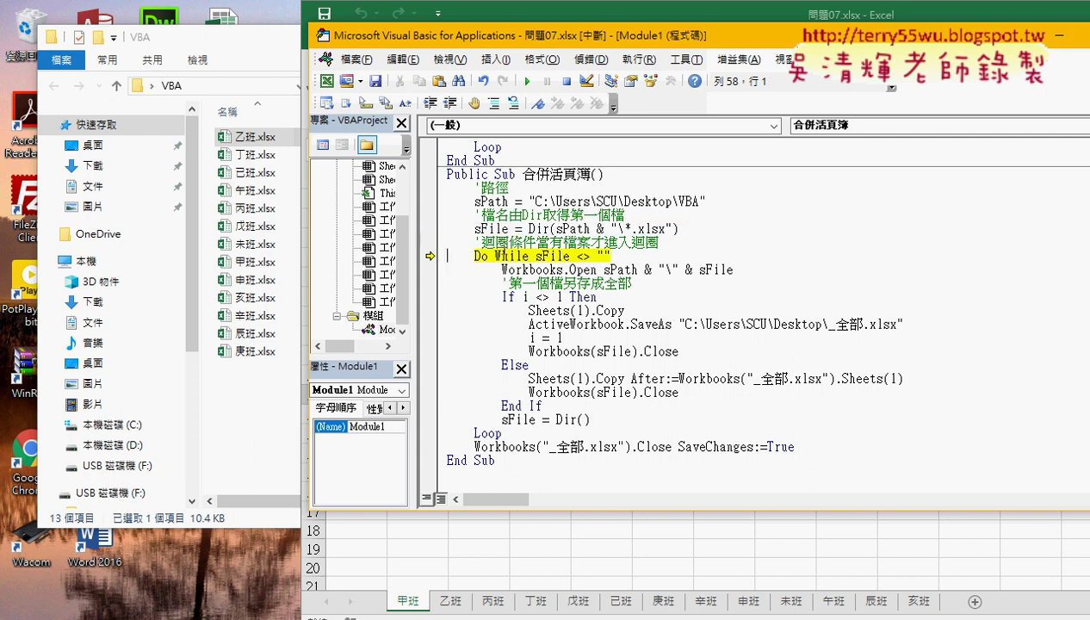
pyautogui.moveTo(497, 231)
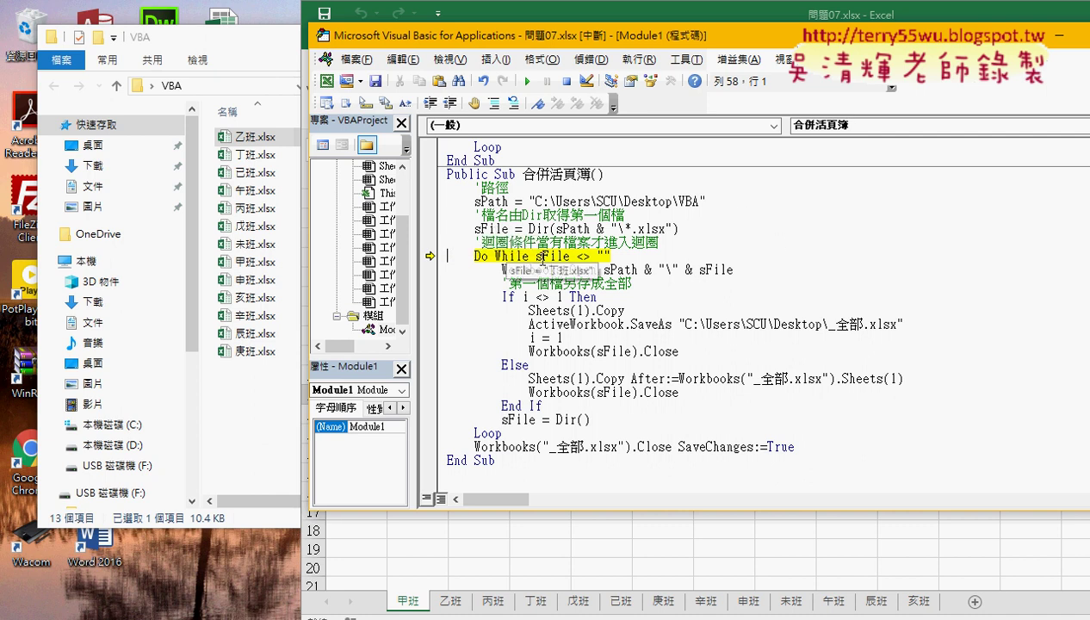
pyautogui.moveTo(474, 256); pyautogui.dragTo(611, 257)
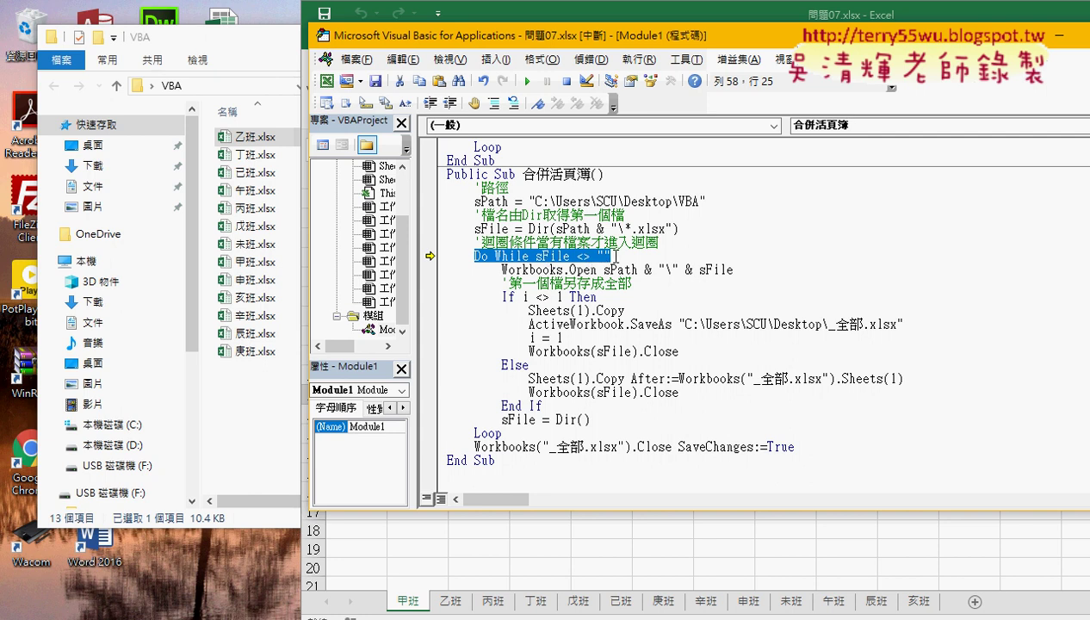
pyautogui.press('F8')
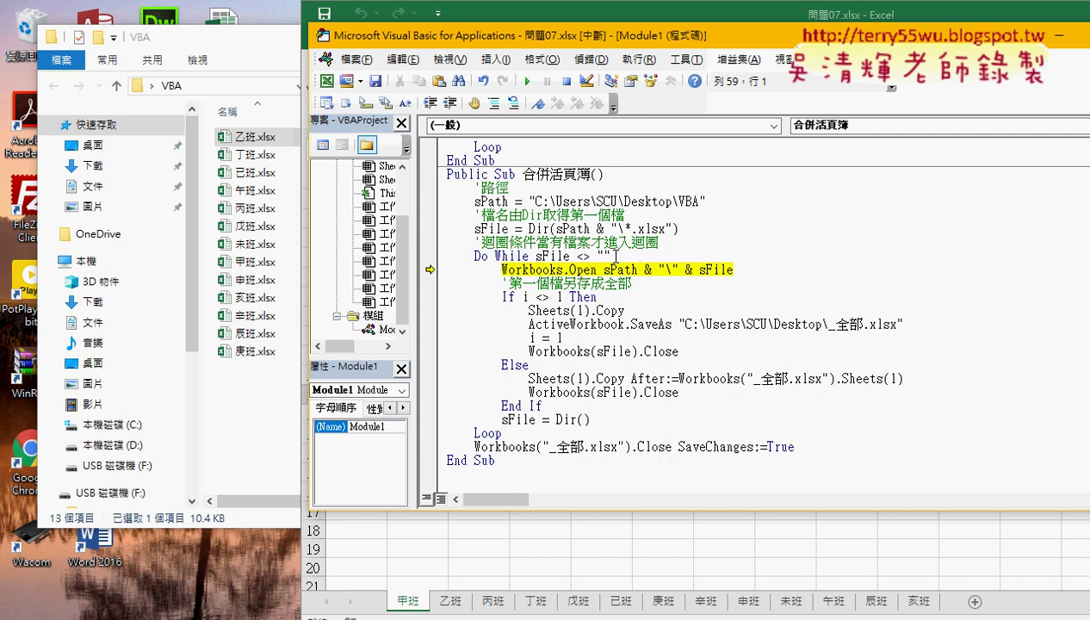
pyautogui.moveTo(499, 269); pyautogui.dragTo(564, 269)
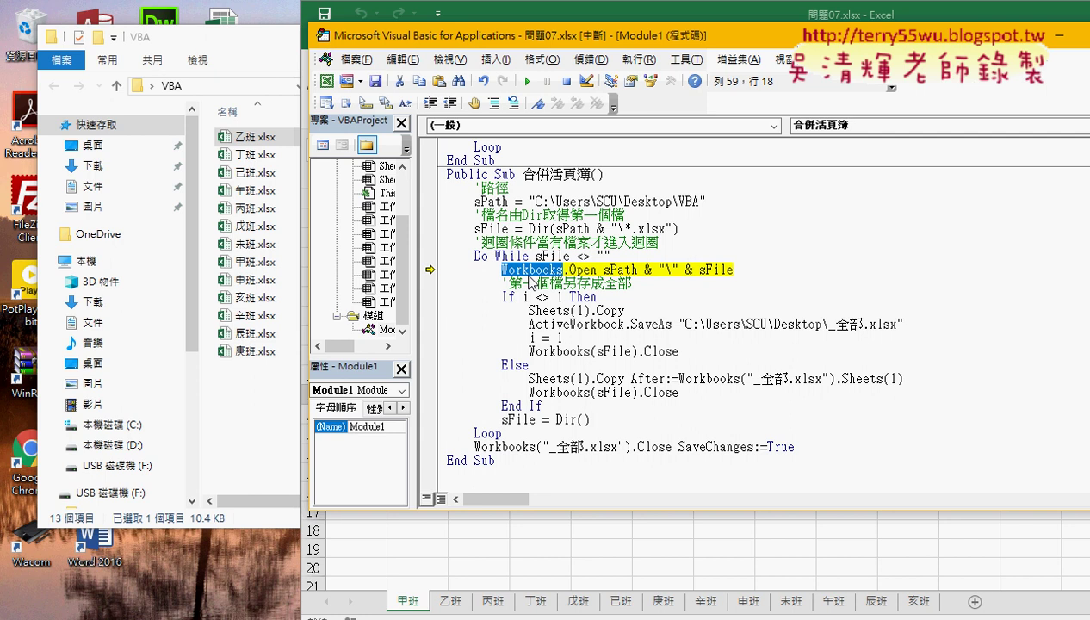
pyautogui.press('Left')
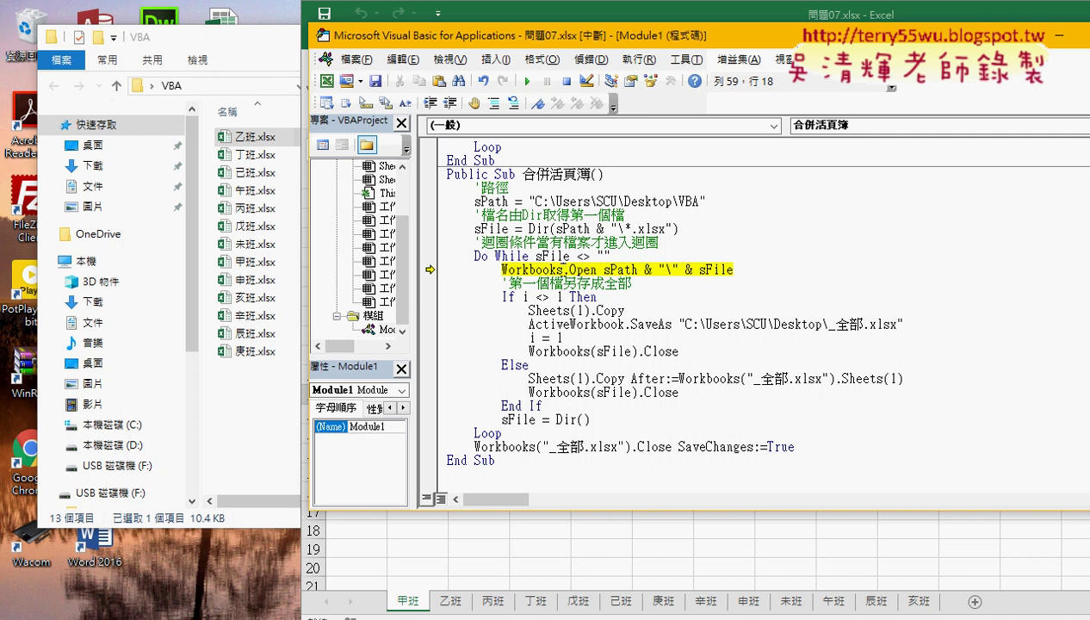
pyautogui.moveTo(597, 270); pyautogui.dragTo(502, 270)
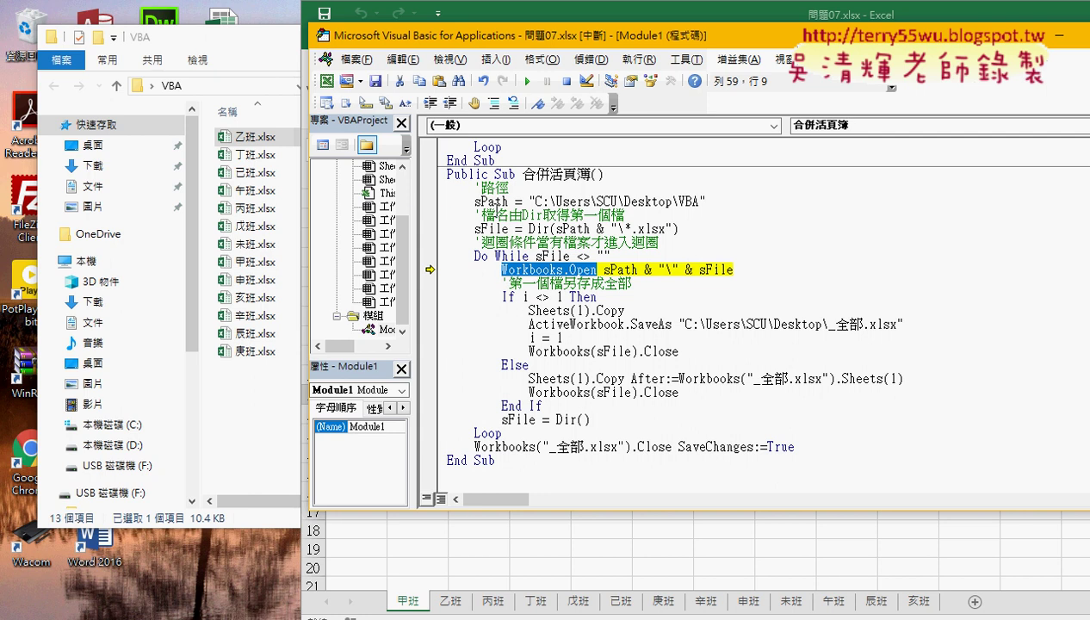
pyautogui.moveTo(490, 202)
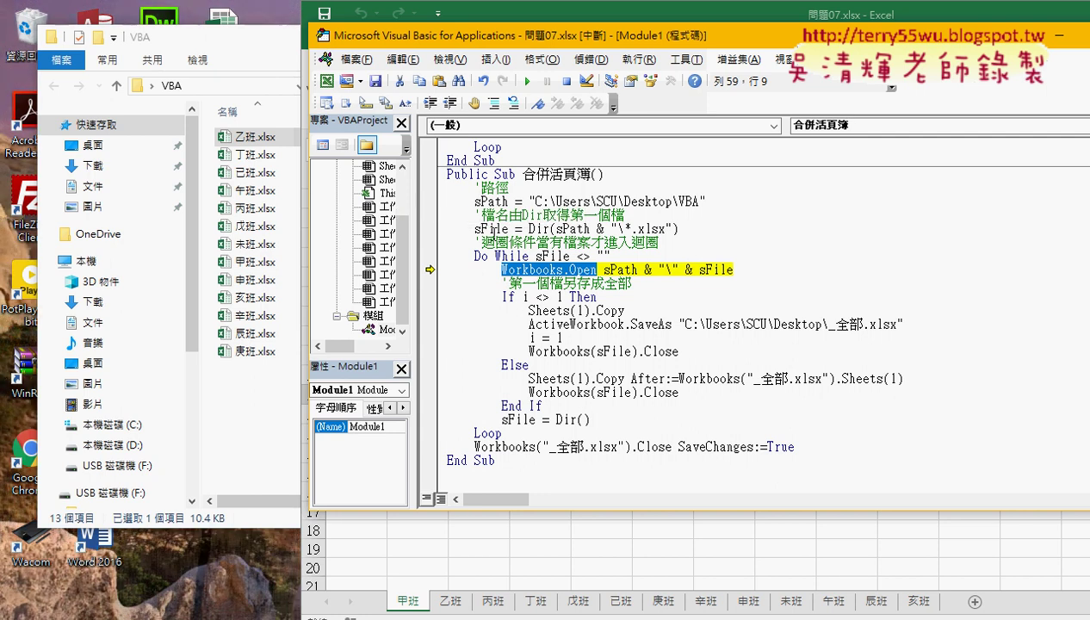
pyautogui.moveTo(626, 271)
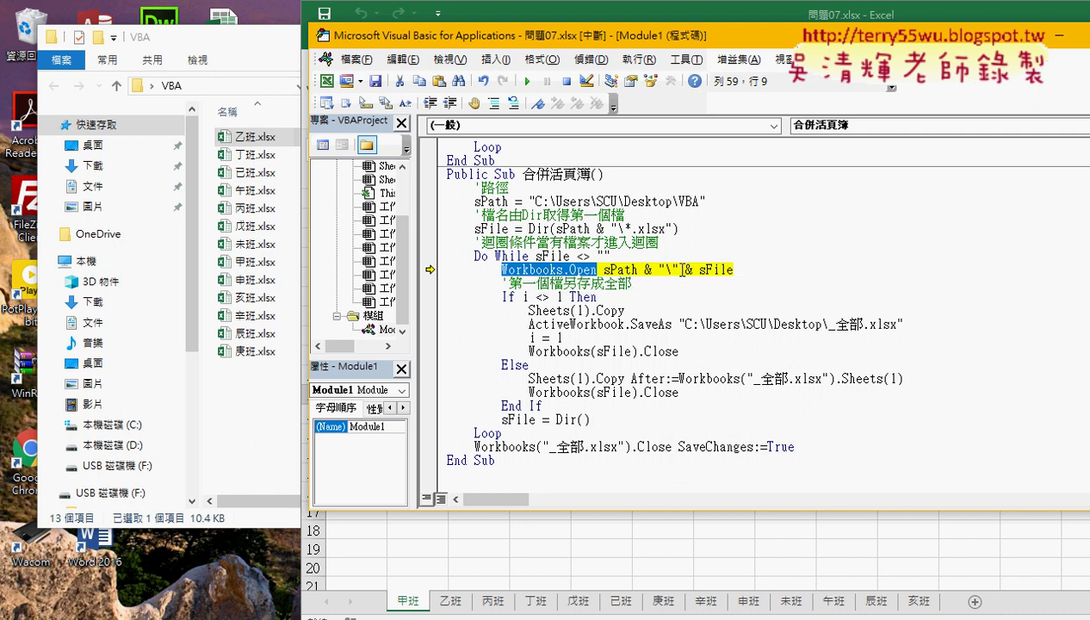
pyautogui.doubleClick(666, 269)
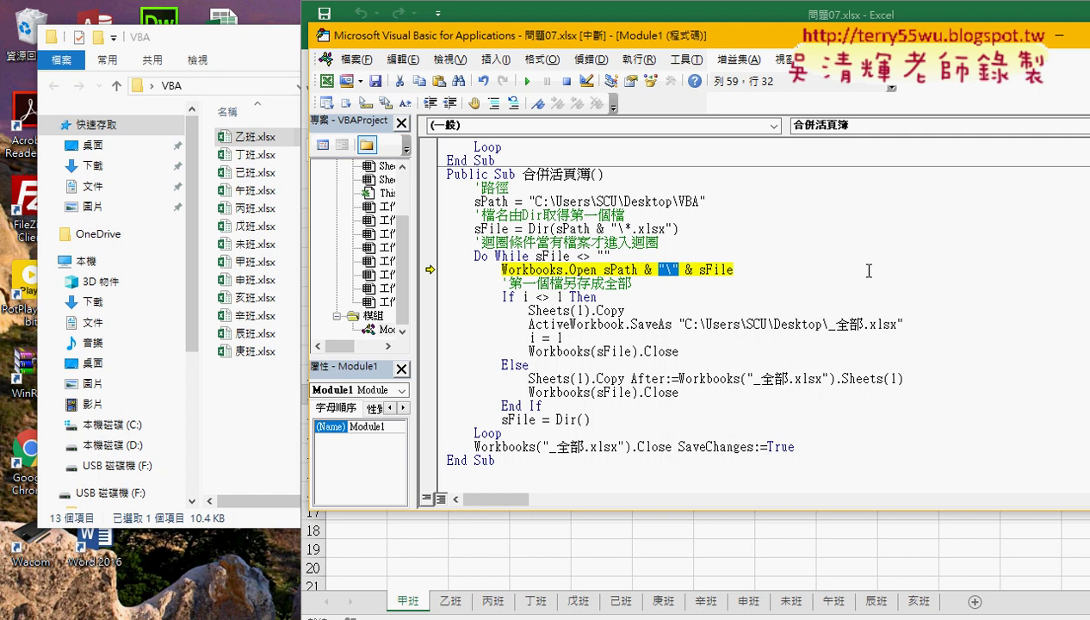
pyautogui.moveTo(604, 270); pyautogui.dragTo(686, 261)
pyautogui.moveTo(502, 270); pyautogui.dragTo(734, 269)
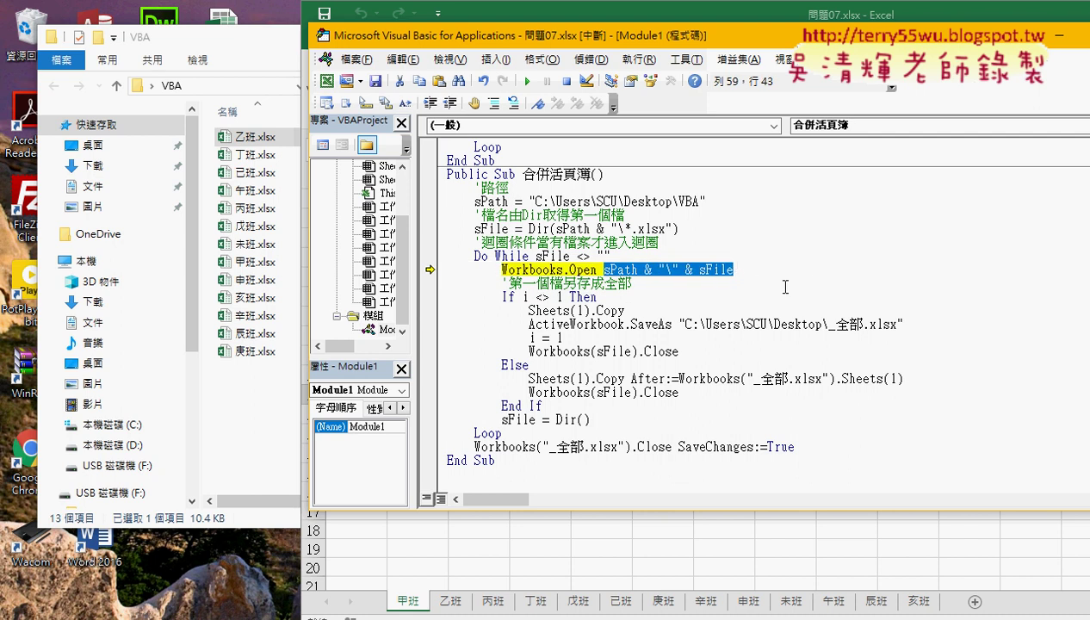
# Run Workbooks.Open to open 丁班.xlsx, view and minimize it, then step to Sheets(1).Copy.
pyautogui.press('F8')
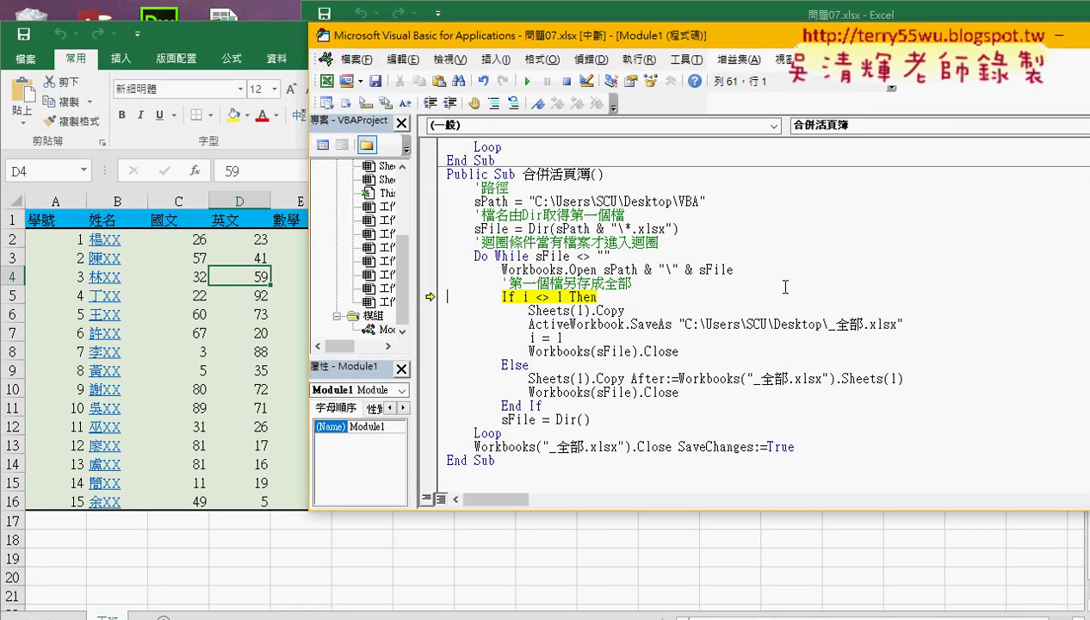
pyautogui.click(247, 38)
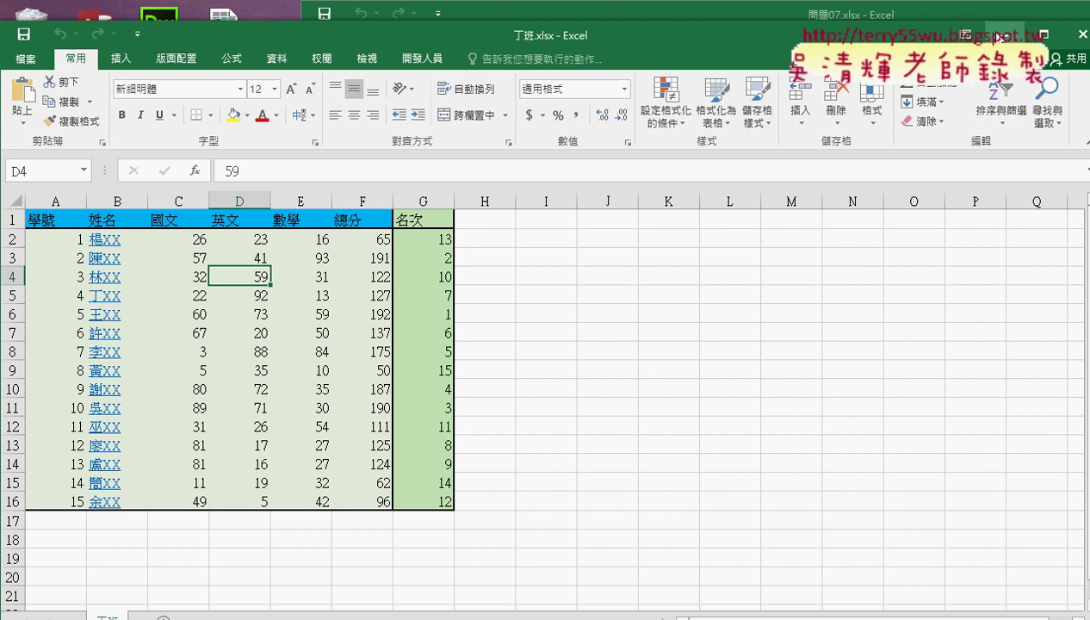
pyautogui.click(999, 36)
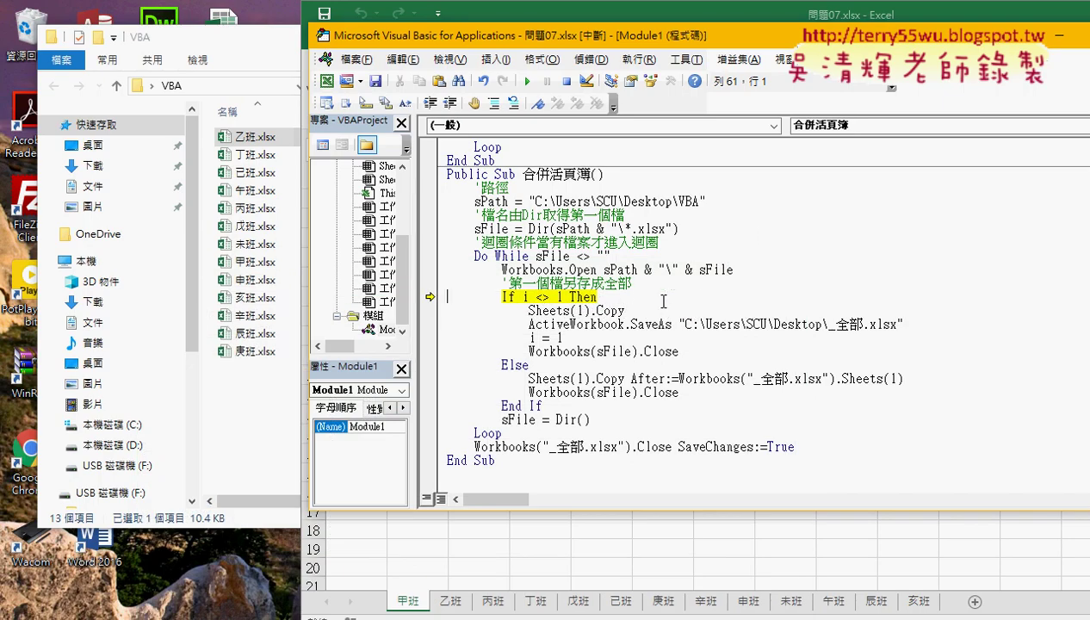
pyautogui.moveTo(527, 296)
pyautogui.doubleClick(527, 296)
pyautogui.press('F8')
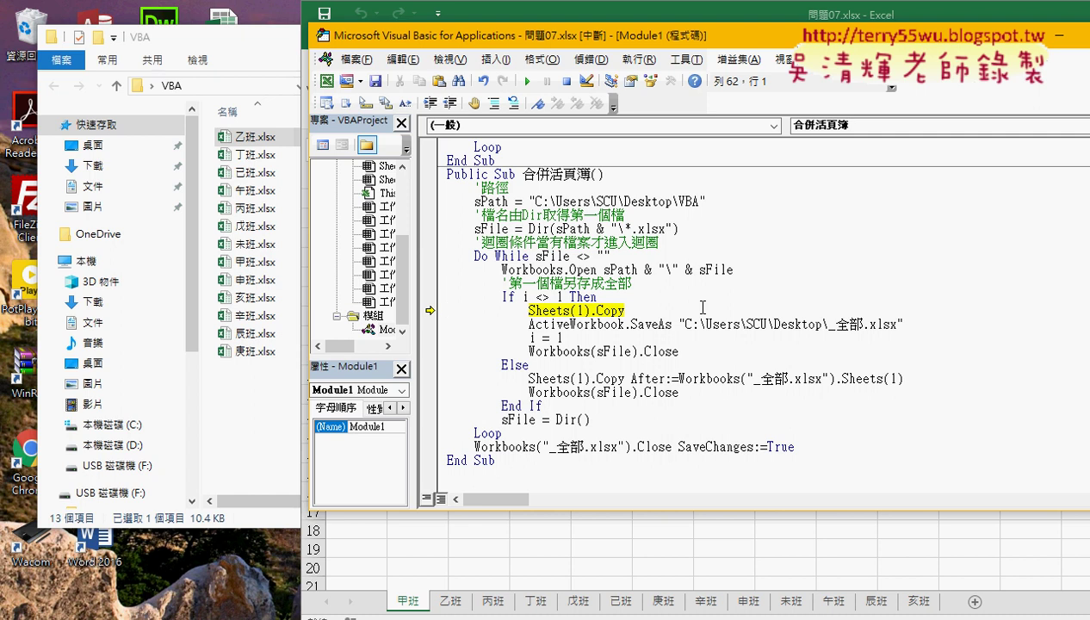
pyautogui.moveTo(624, 310); pyautogui.dragTo(529, 310)
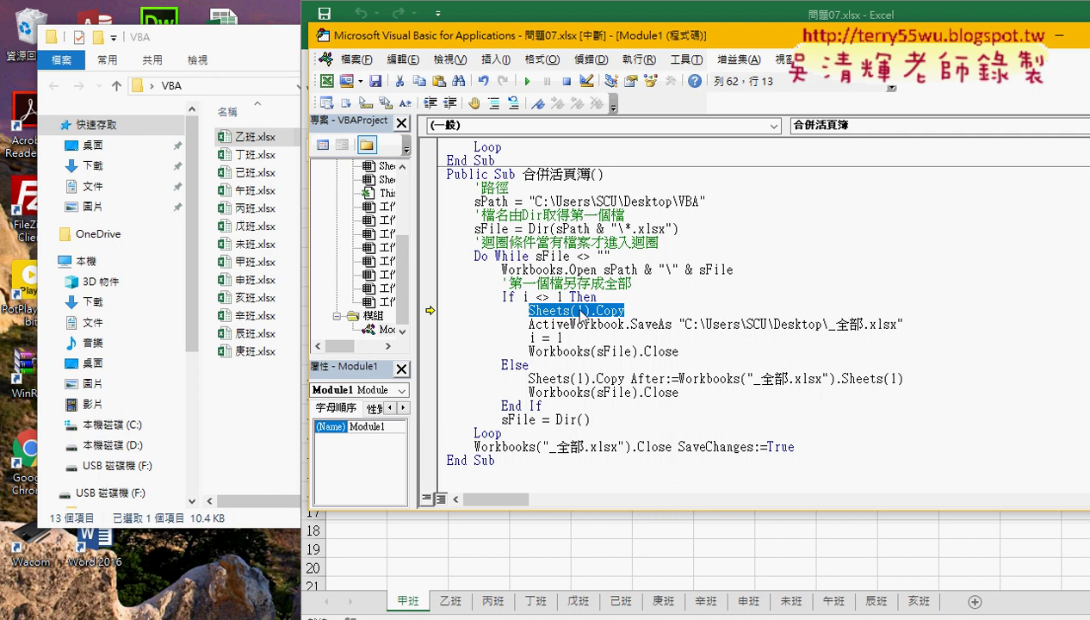
# Check 丁班.xlsx, minimize it again, then step Sheets(1).Copy to copy its sheet into a new workbook.
pyautogui.click(389, 618)
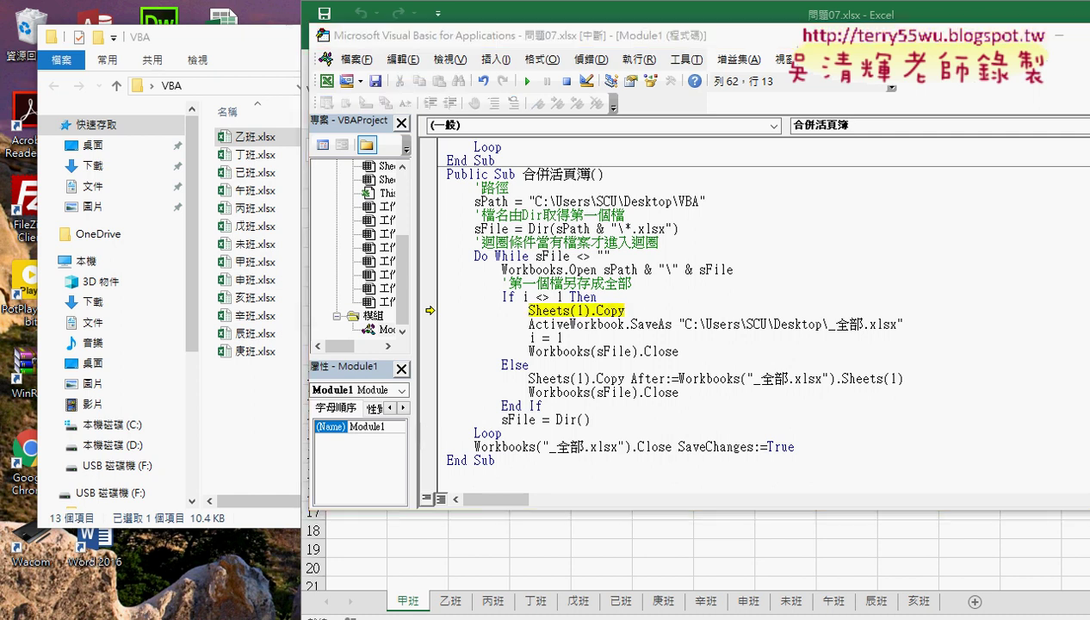
pyautogui.click(526, 560)
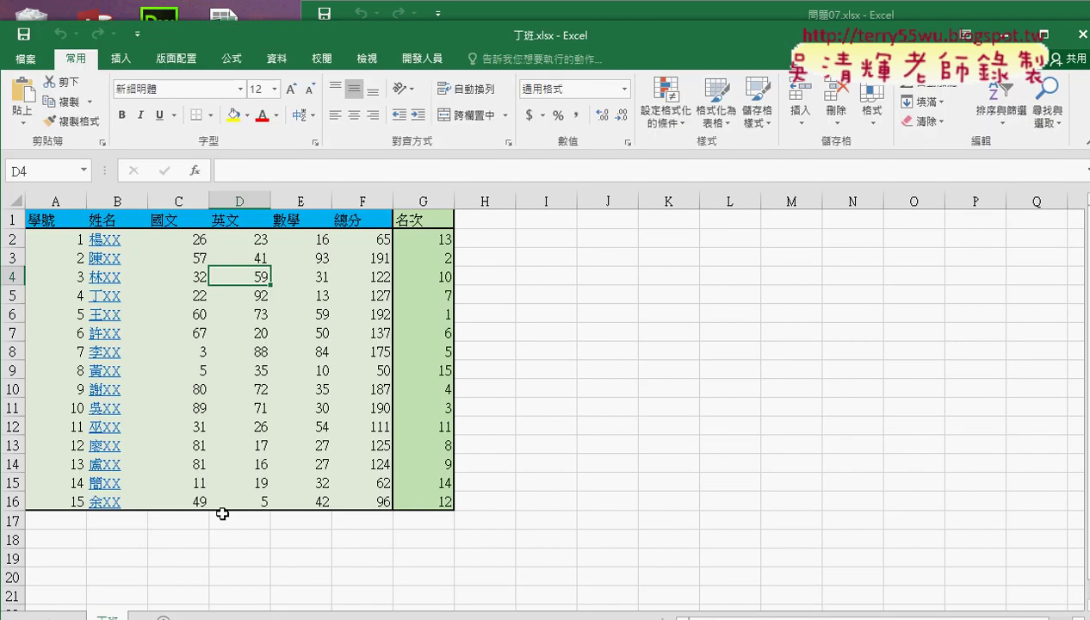
pyautogui.moveTo(457, 32); pyautogui.dragTo(495, 20)
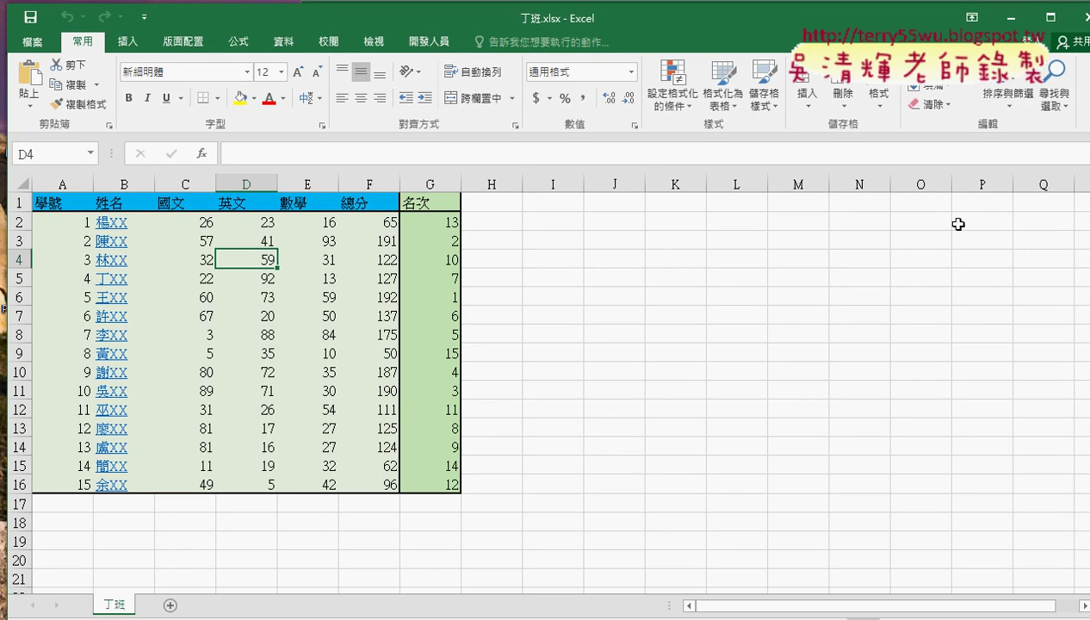
pyautogui.click(1011, 21)
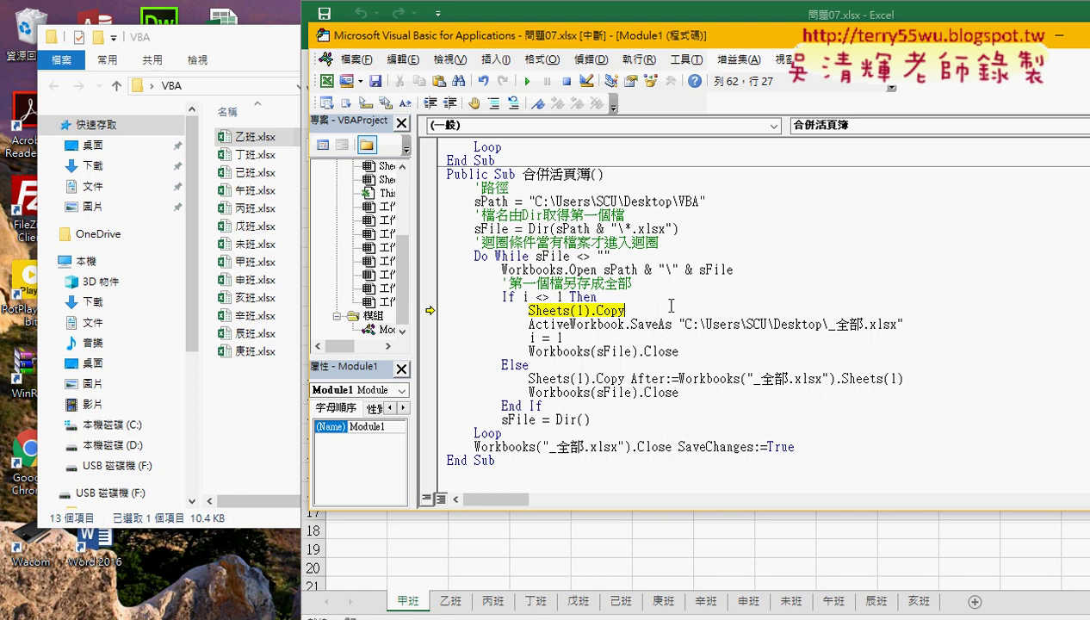
pyautogui.moveTo(678, 320)
pyautogui.mouseDown()
pyautogui.moveTo(698, 318)
pyautogui.moveTo(685, 319)
pyautogui.mouseUp()
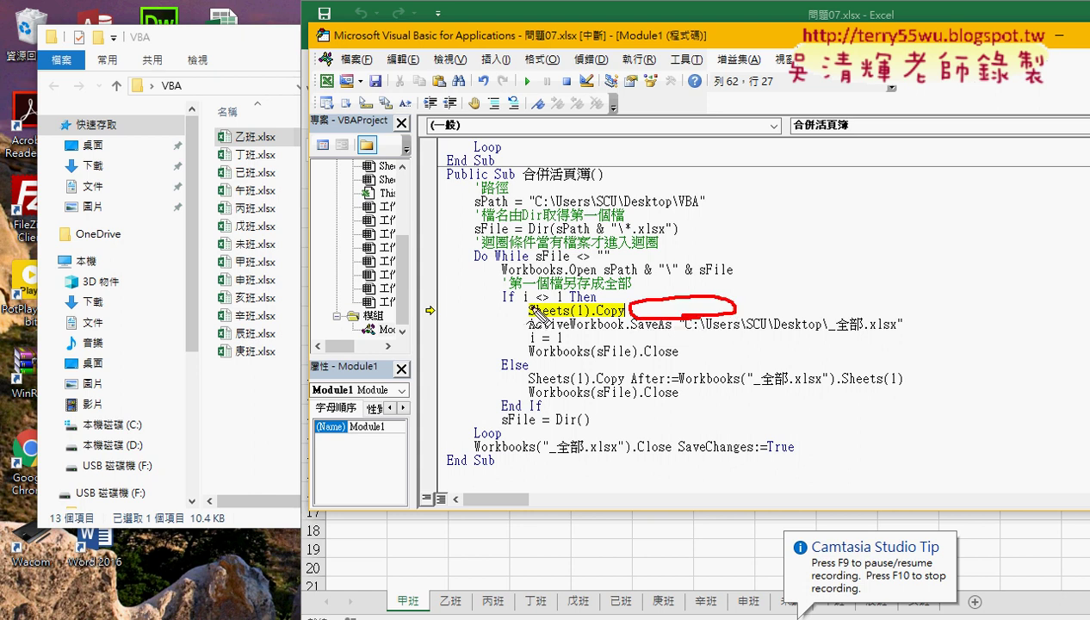
pyautogui.moveTo(529, 308)
pyautogui.mouseDown()
pyautogui.moveTo(495, 316)
pyautogui.moveTo(517, 322)
pyautogui.mouseUp()
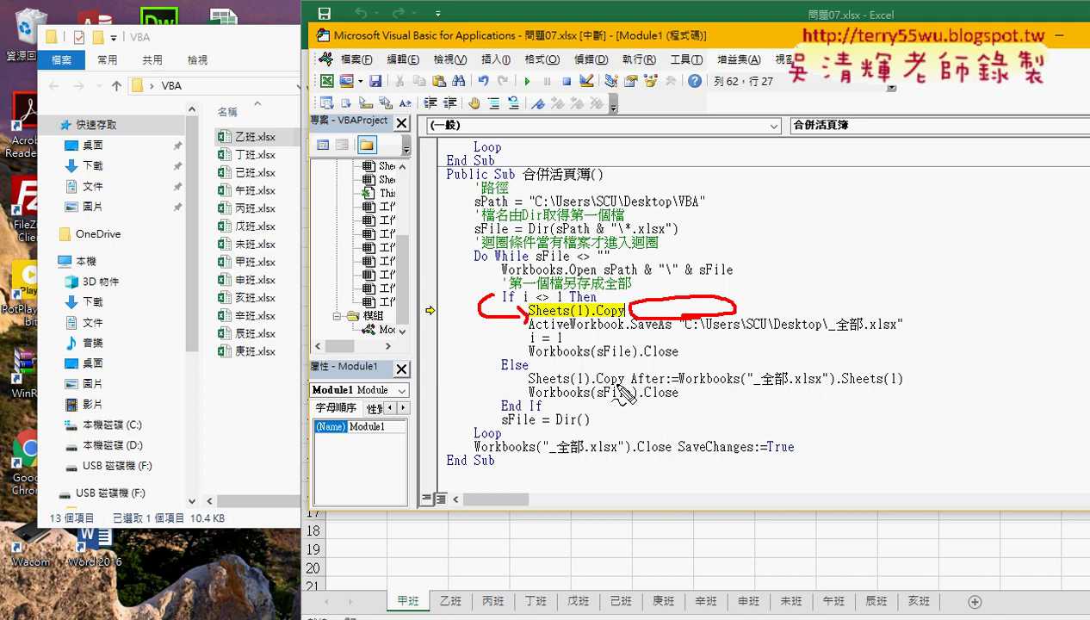
pyautogui.moveTo(620, 388); pyautogui.dragTo(908, 388)
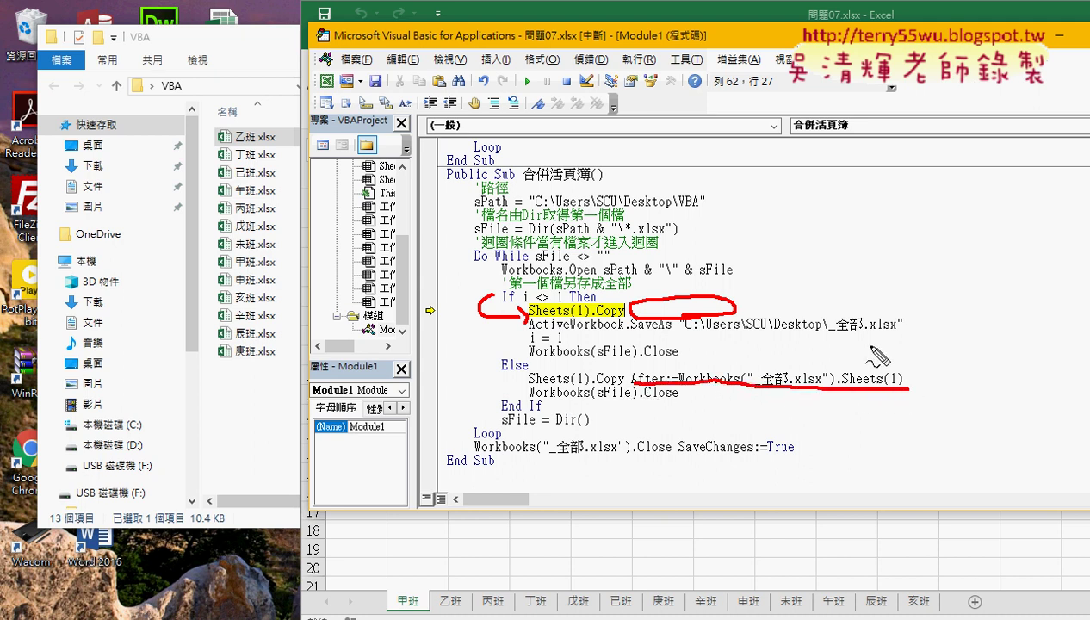
pyautogui.press('Escape')
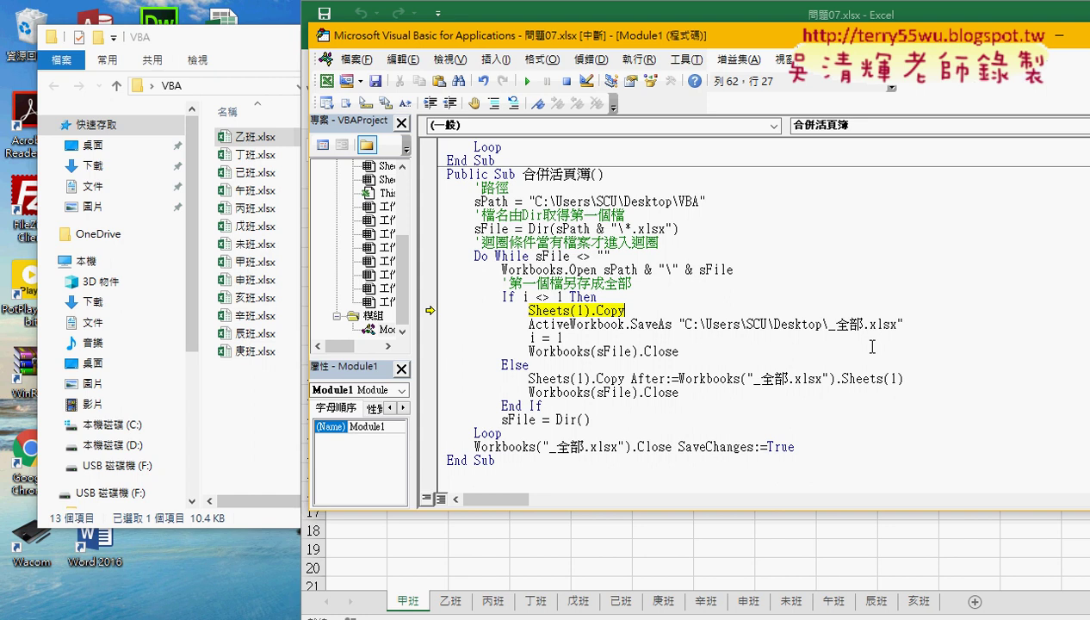
pyautogui.press('F8')
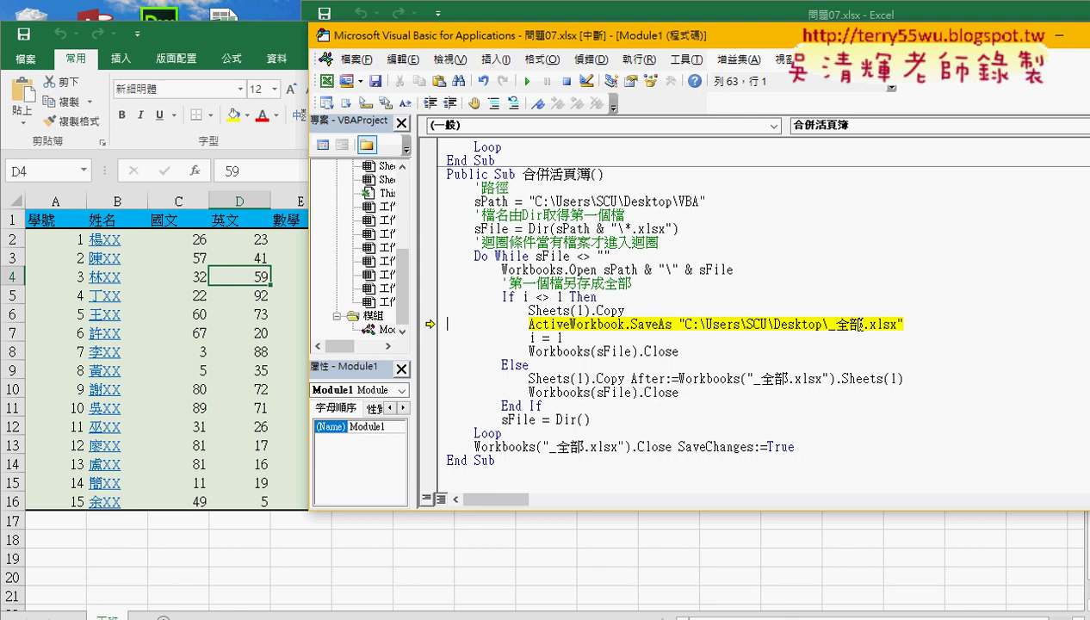
# Run SaveAs, answer 是(Y) to overwrite _全部.xlsx, check i <> 1, and step past i = 1.
pyautogui.press('F8')
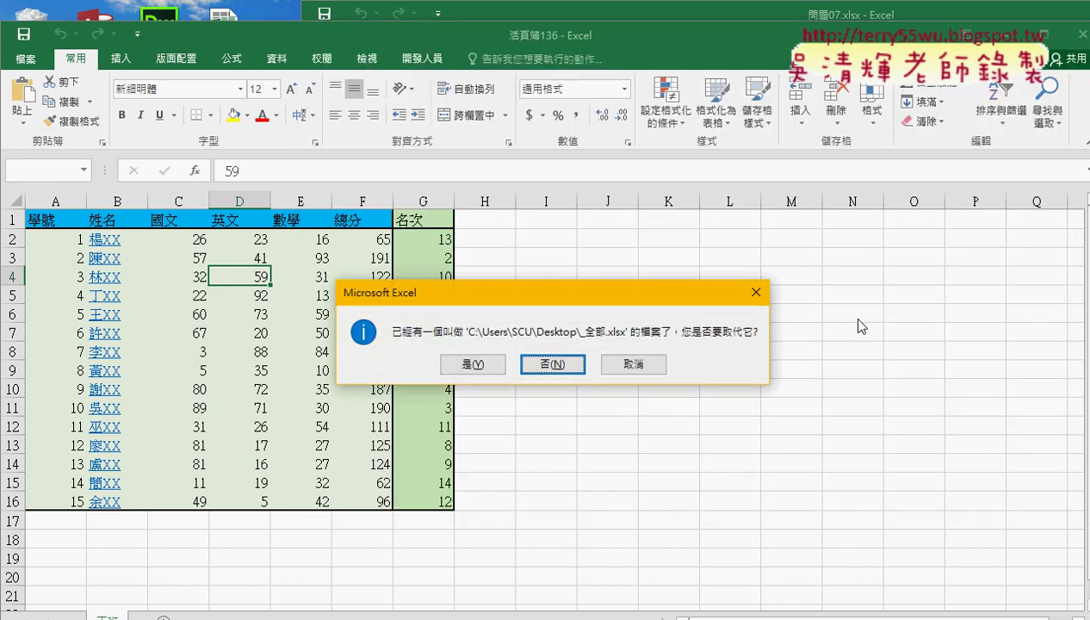
pyautogui.click(471, 364)
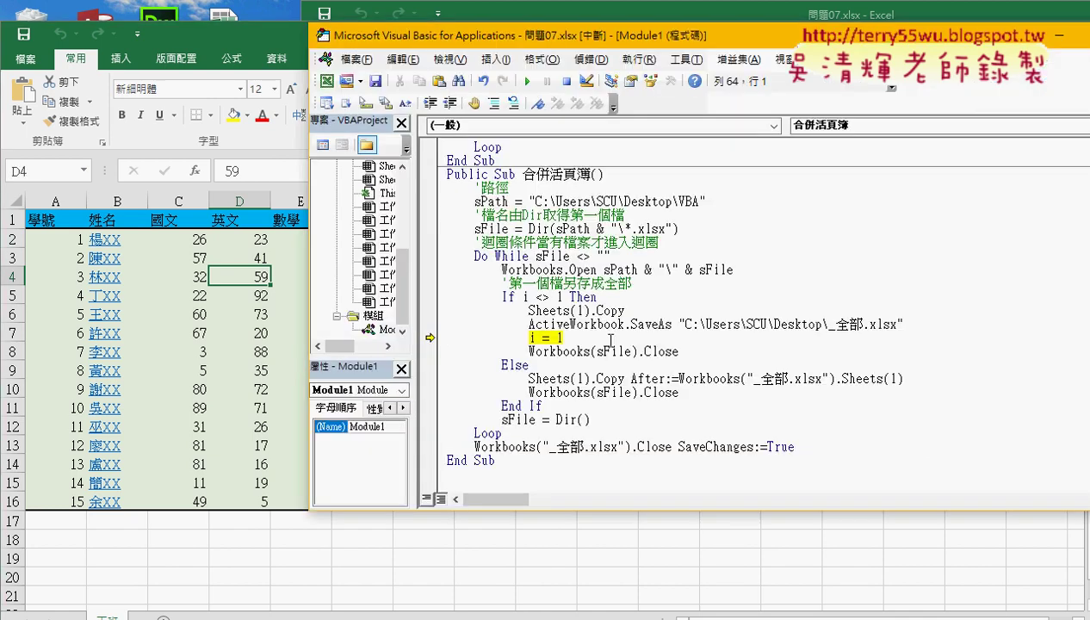
pyautogui.moveTo(563, 338); pyautogui.dragTo(528, 338)
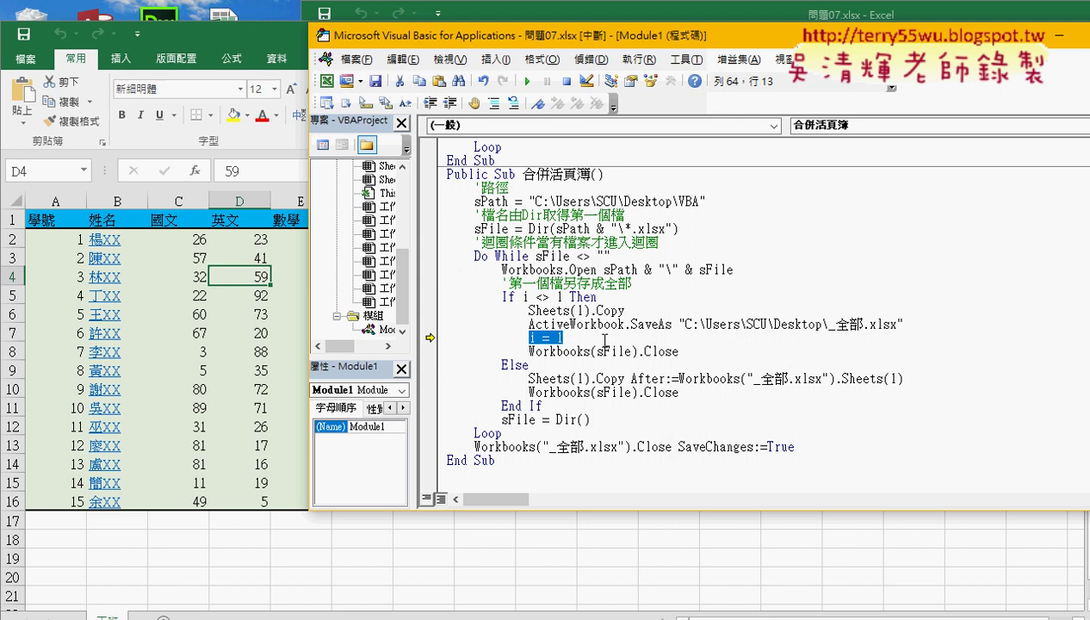
pyautogui.moveTo(563, 296); pyautogui.dragTo(522, 296)
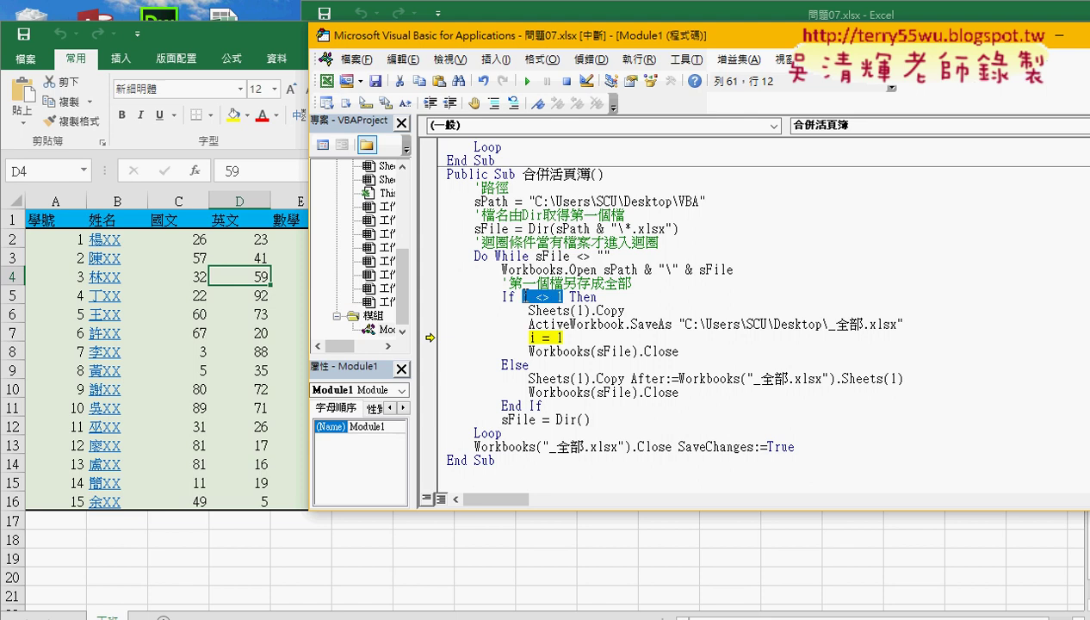
pyautogui.moveTo(538, 297)
pyautogui.press('F8')
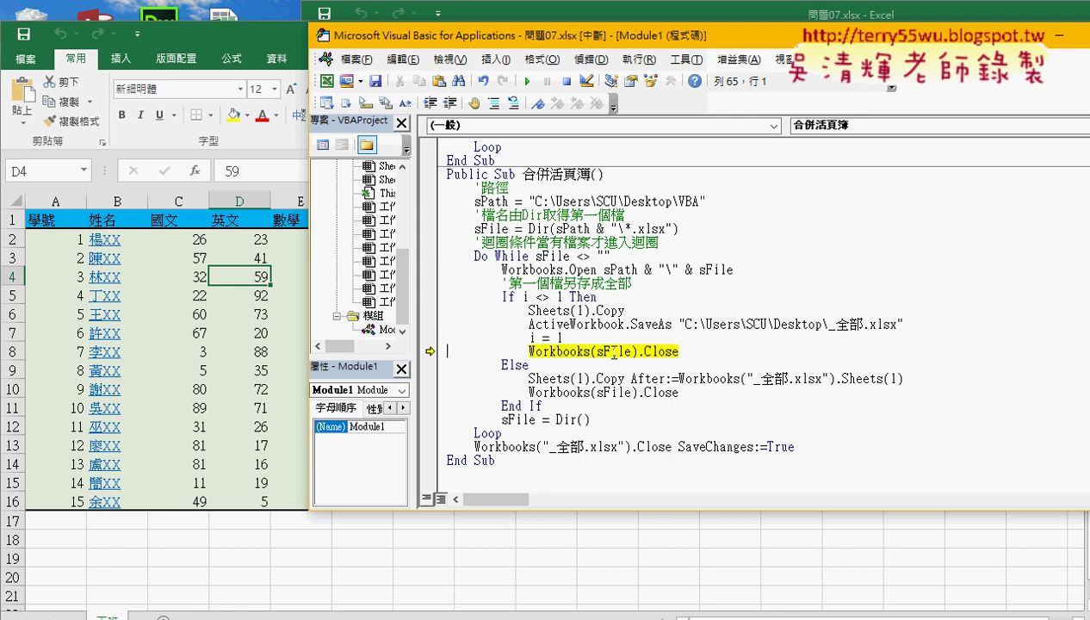
# Step Workbooks(sFile).Close to close the class file, check _全部.xlsx, and return to the VBA editor.
pyautogui.press('F8')
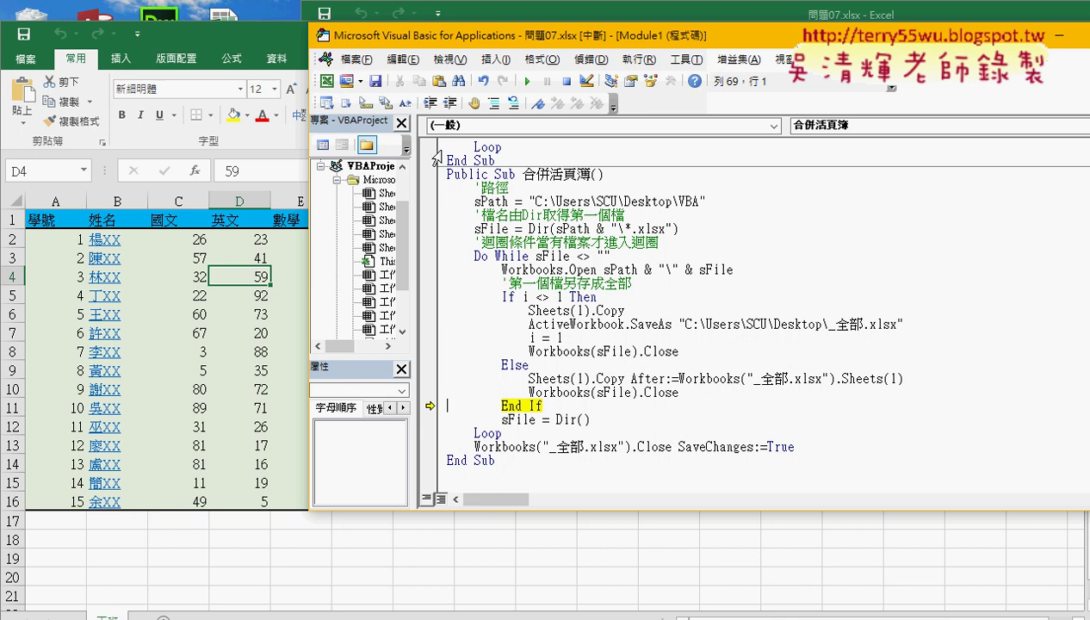
pyautogui.click(248, 38)
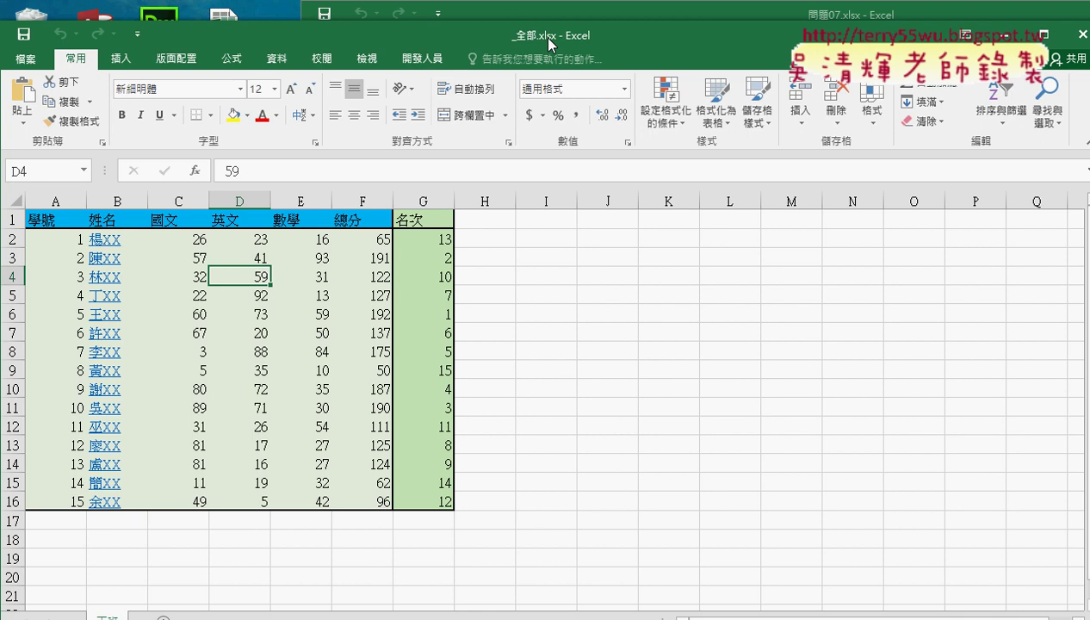
pyautogui.moveTo(374, 610)
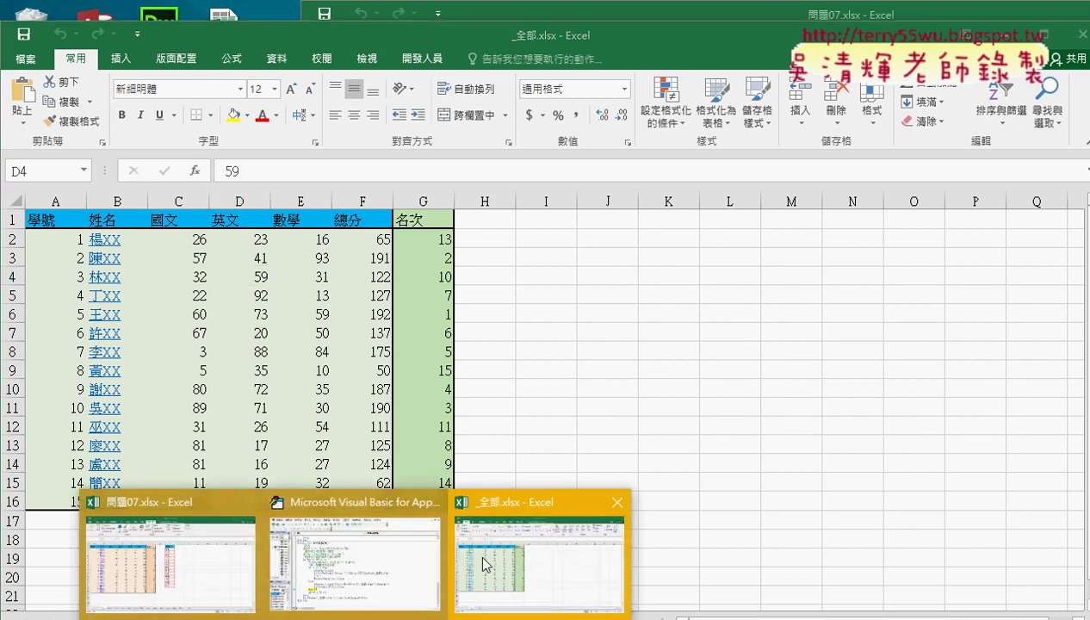
pyautogui.click(379, 551)
# Step the loop through Dir, opening 丙班.xlsx, the Else branch and Sheets(1).Copy After, then close 丙班.
pyautogui.press('F8')
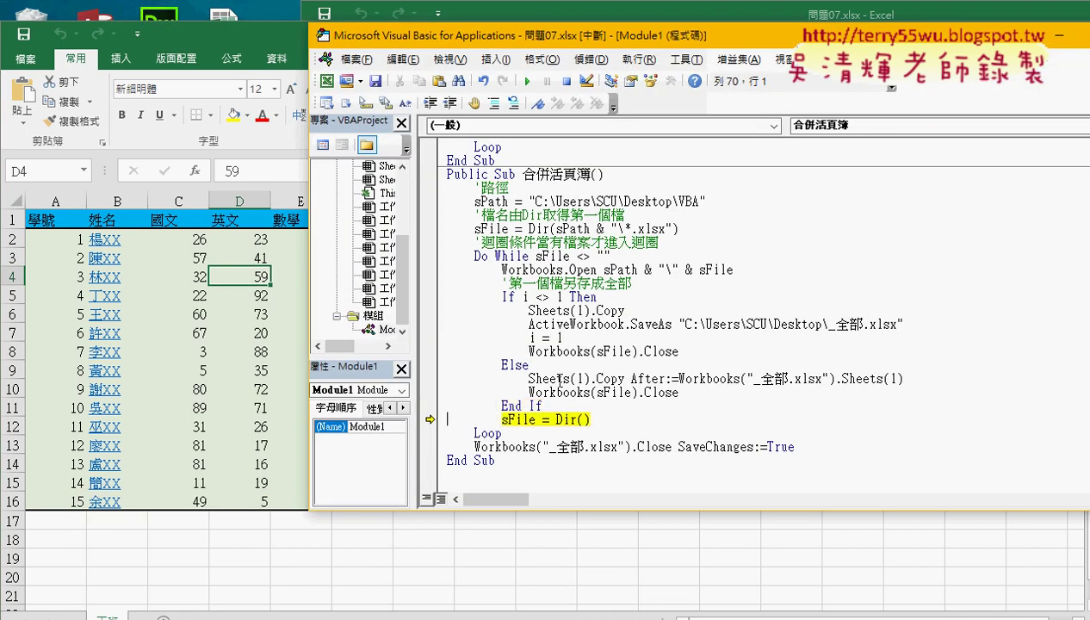
pyautogui.press('F8')
pyautogui.moveTo(518, 411)
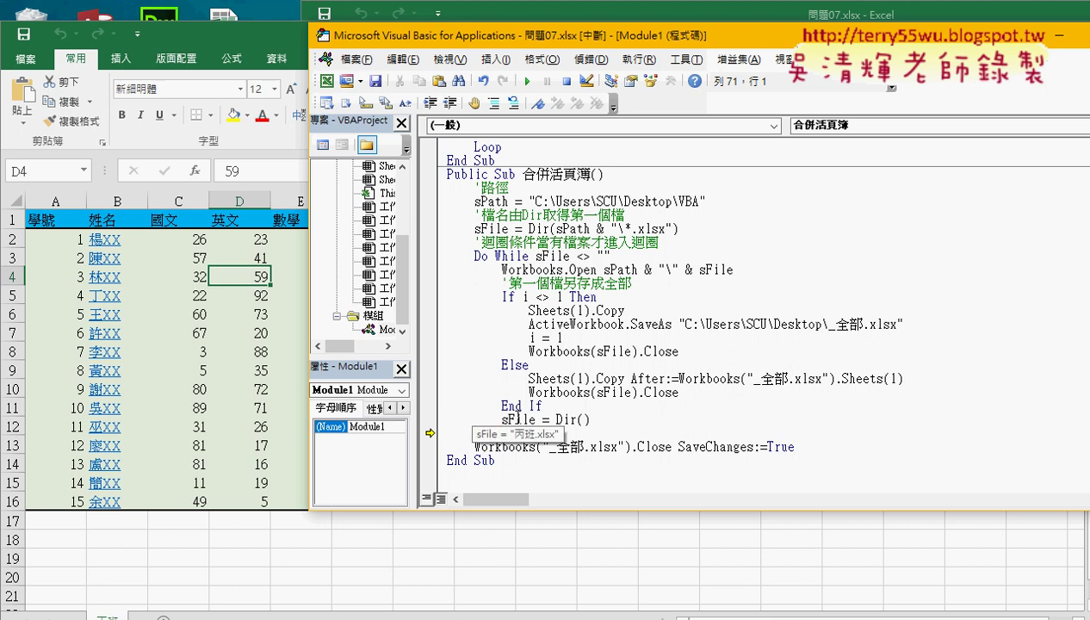
pyautogui.press('F8')
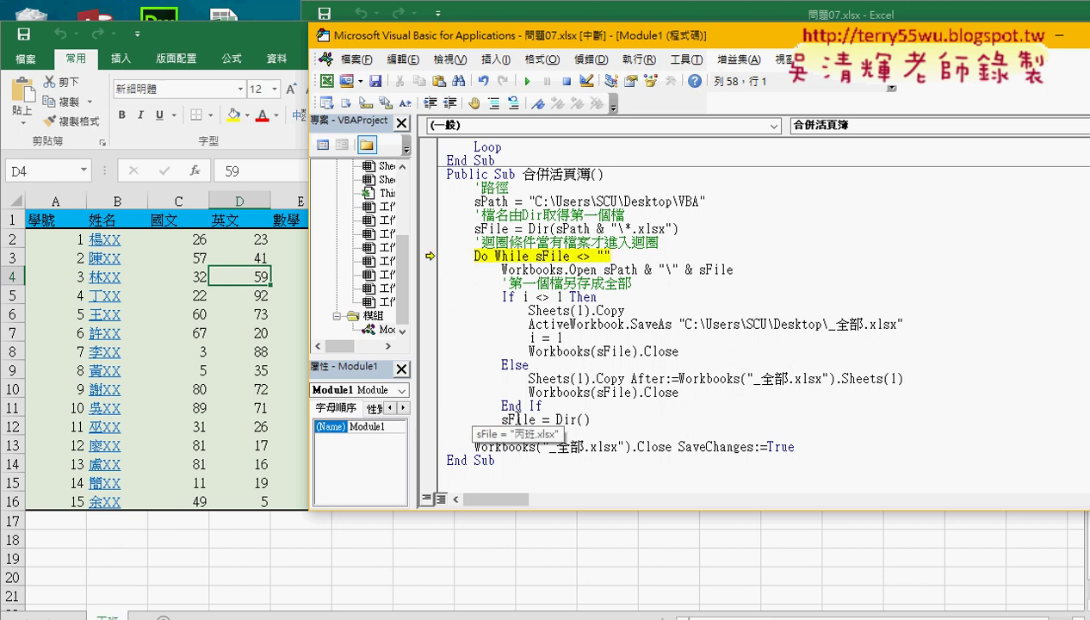
pyautogui.press('F8')
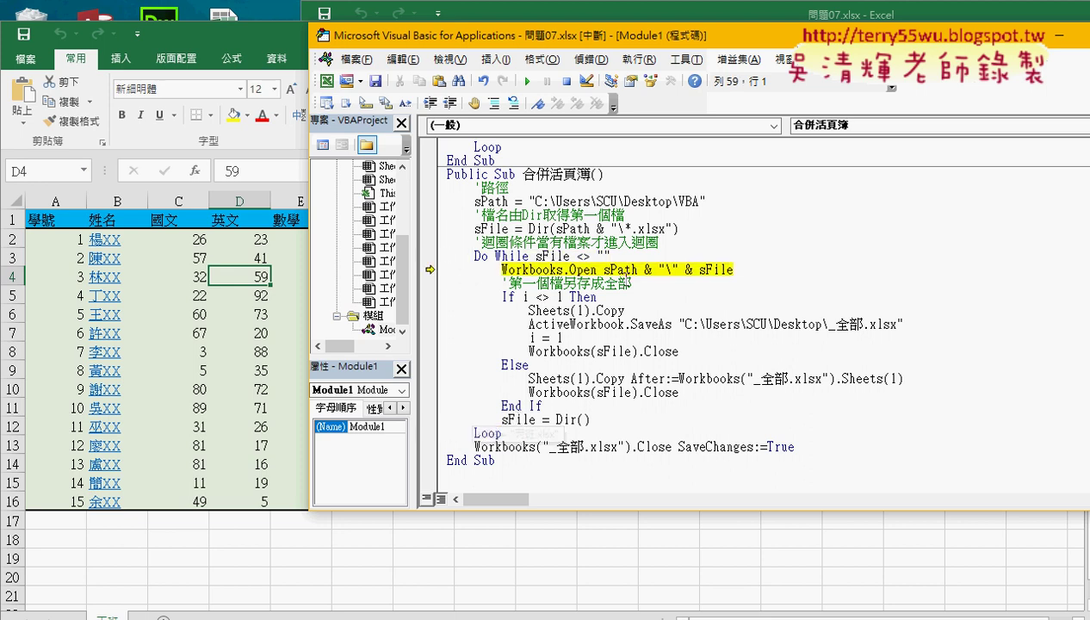
pyautogui.moveTo(714, 273)
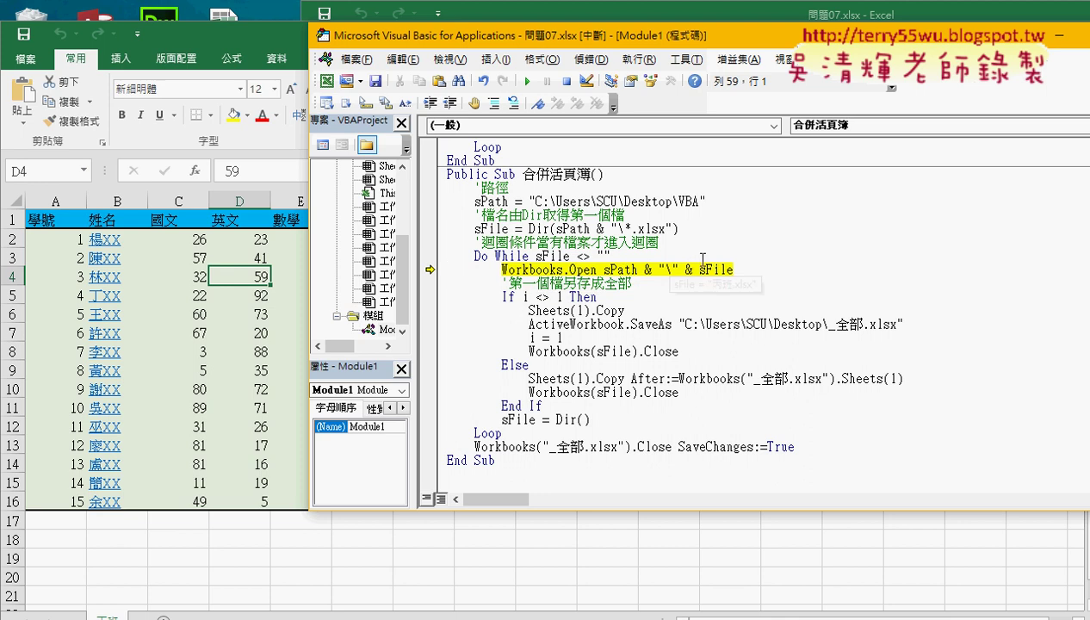
pyautogui.press('F8')
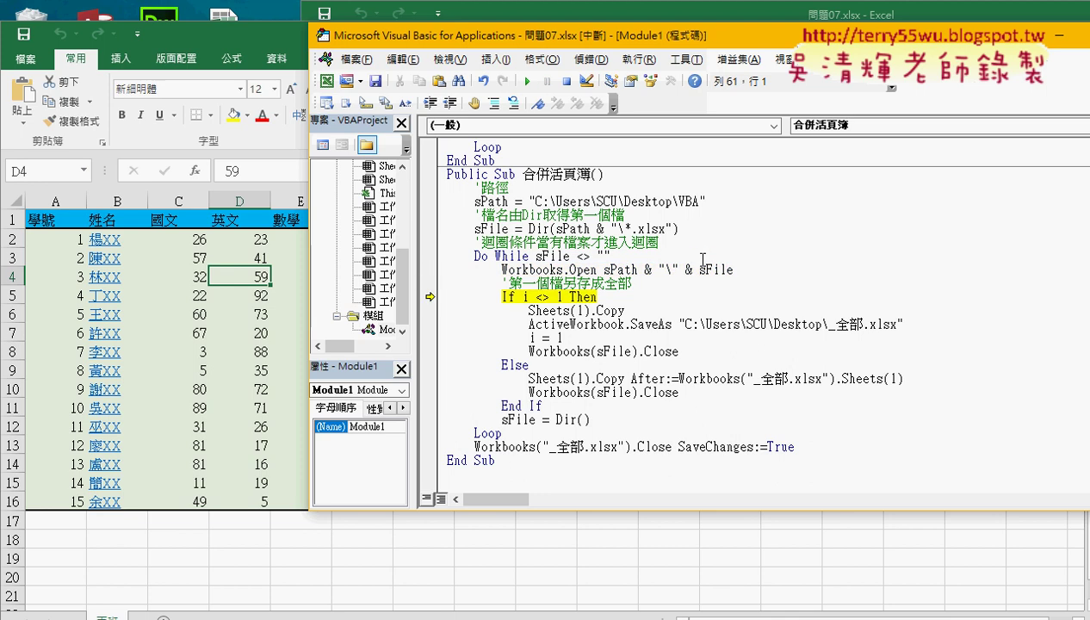
pyautogui.press('F8')
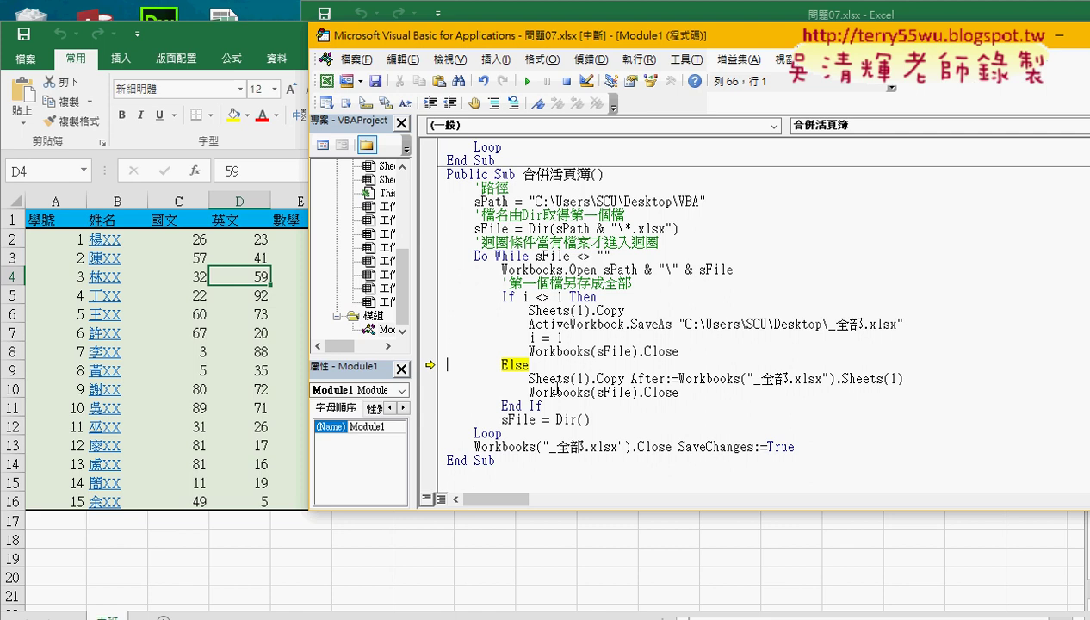
pyautogui.press('F8')
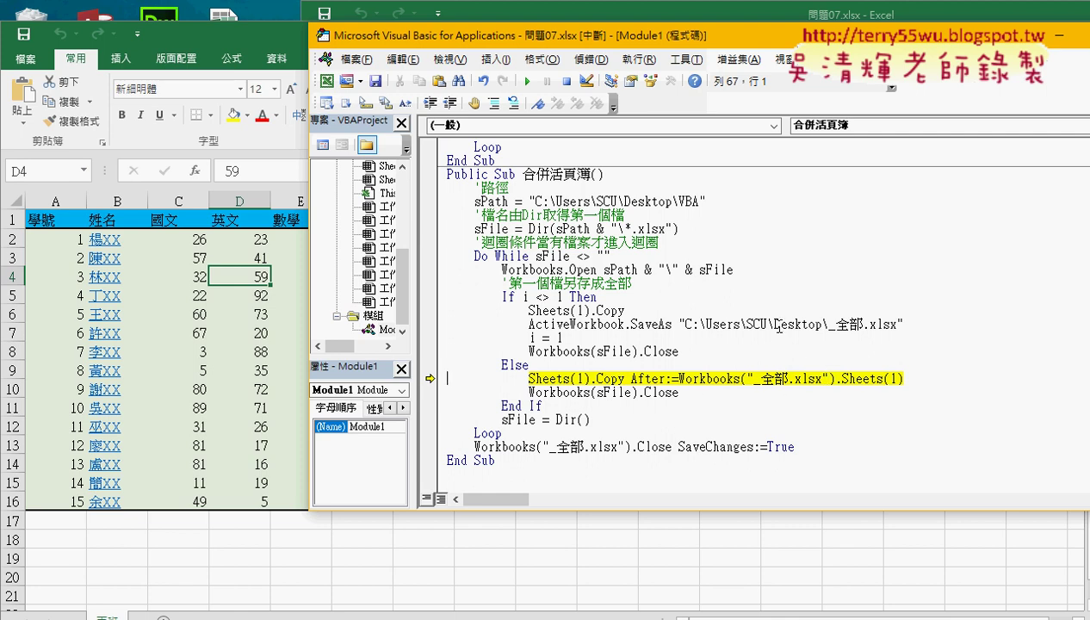
pyautogui.press('F8')
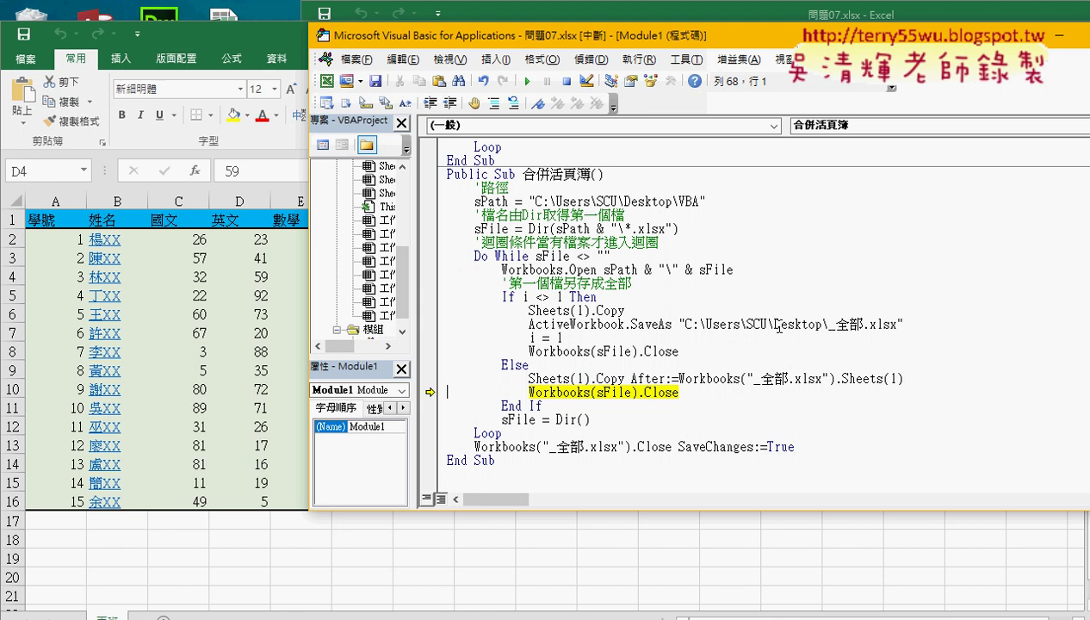
pyautogui.press('F8')
pyautogui.press('F8')
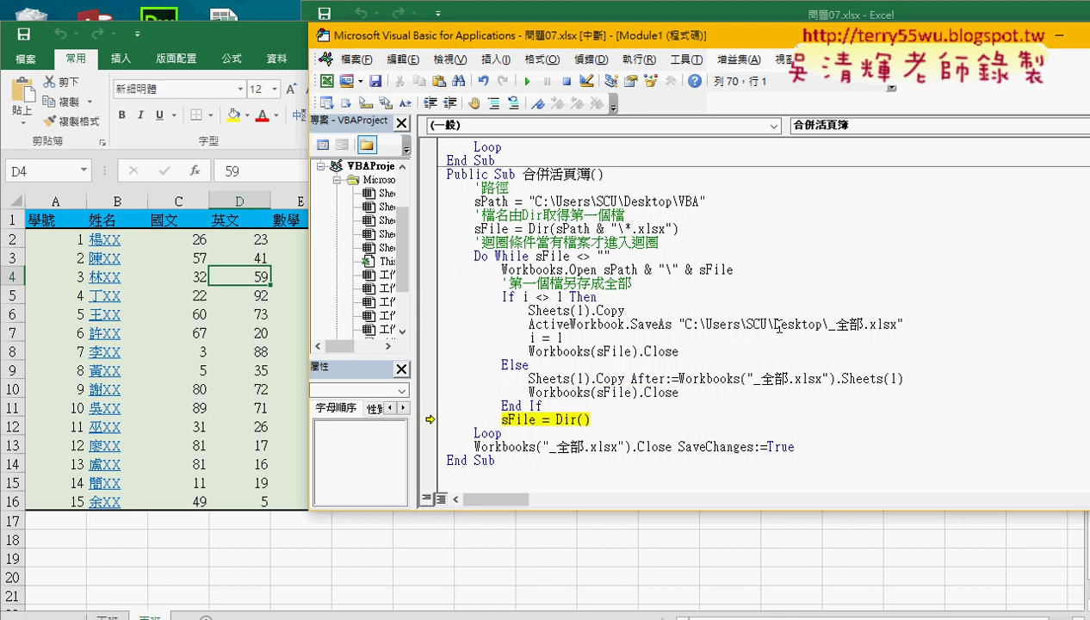
# View _全部.xlsx maximized with its 丁班 and 丙班 sheets, then return to the VBA editor.
pyautogui.moveTo(345, 613)
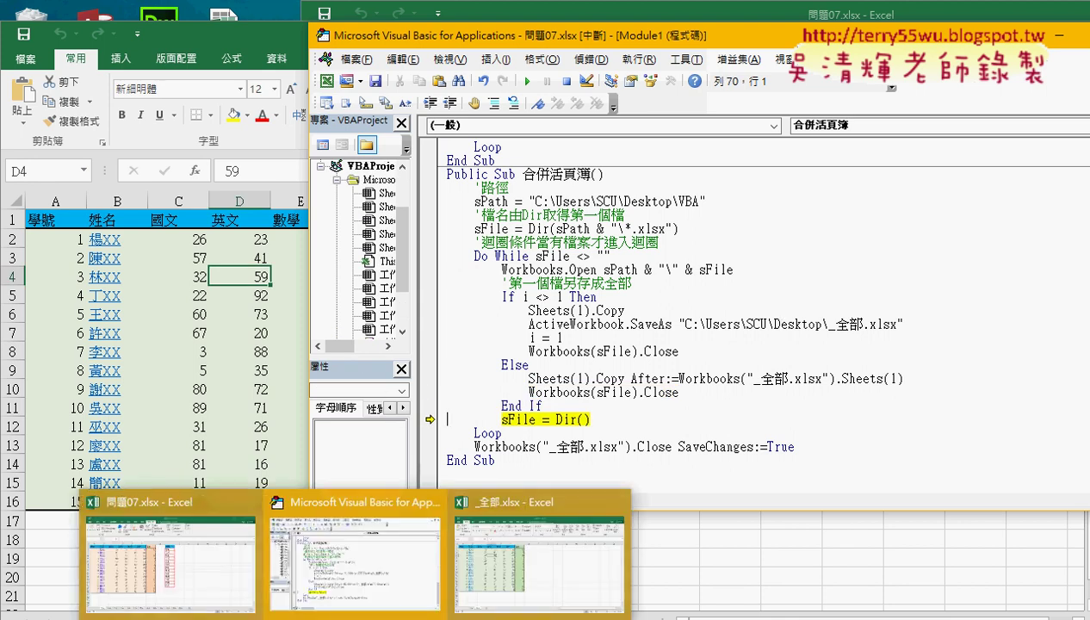
pyautogui.click(535, 547)
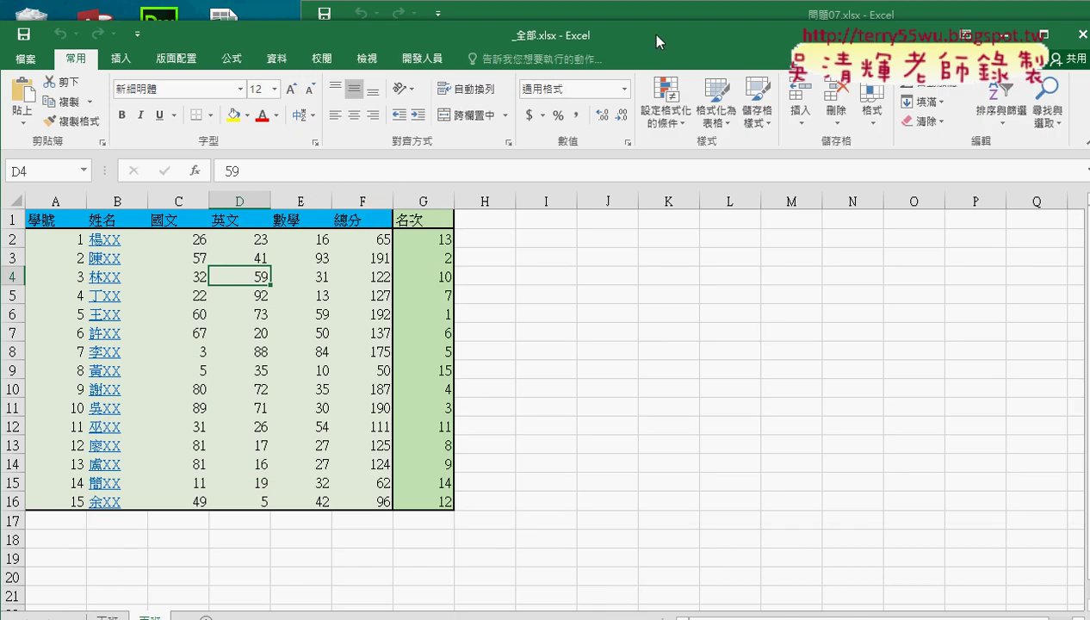
pyautogui.moveTo(649, 35); pyautogui.dragTo(649, 10)
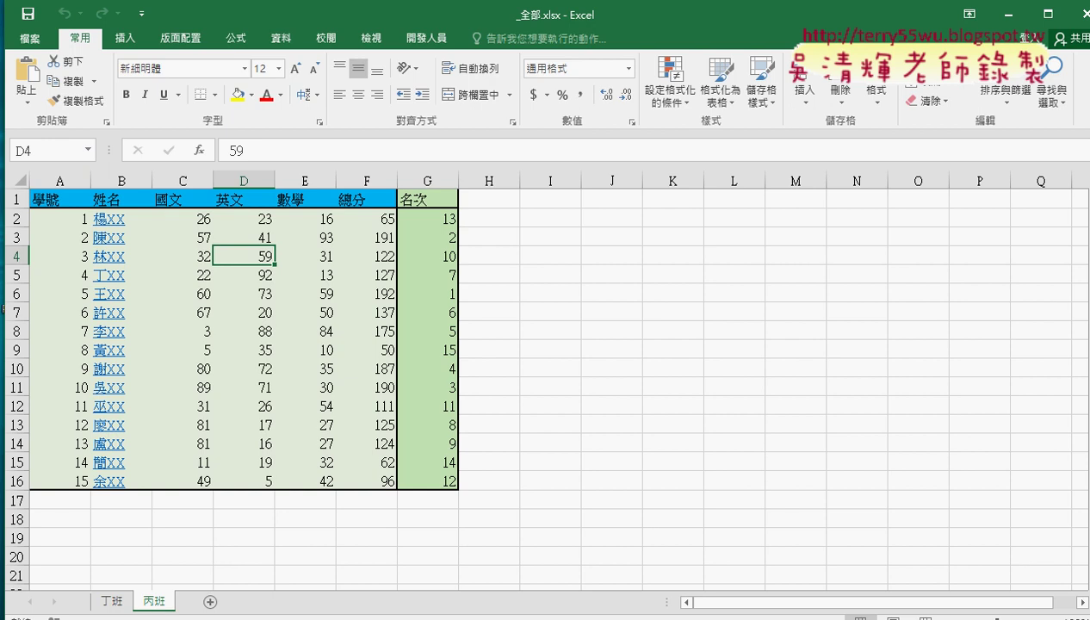
pyautogui.moveTo(379, 613)
pyautogui.click(370, 542)
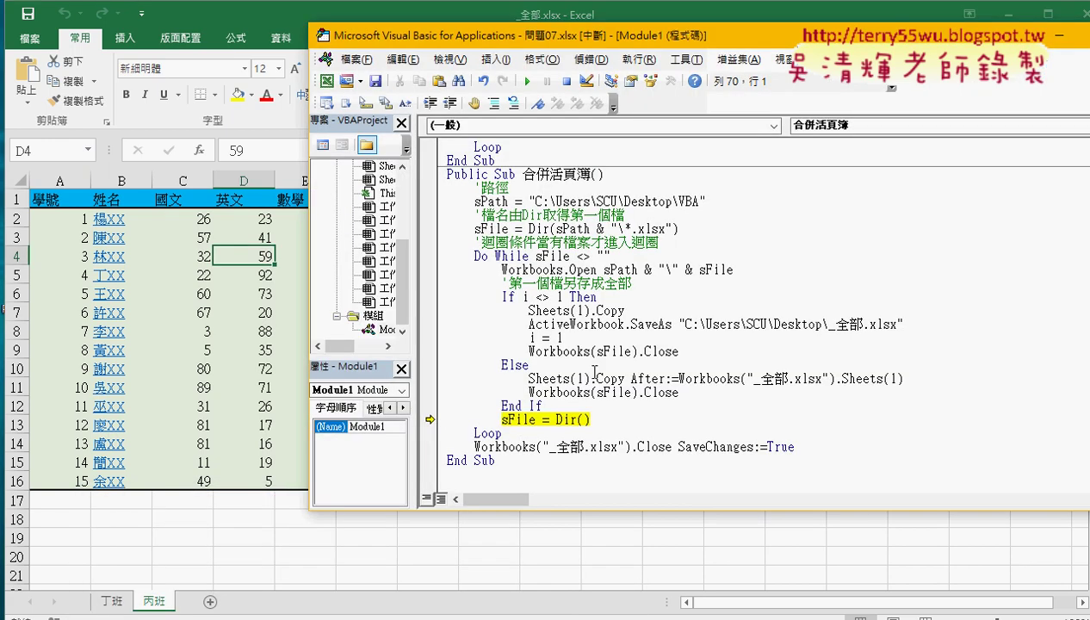
# Step the macro through copying the 乙班 sheet into _全部.xlsx and closing its source workbook.
pyautogui.press('F8')
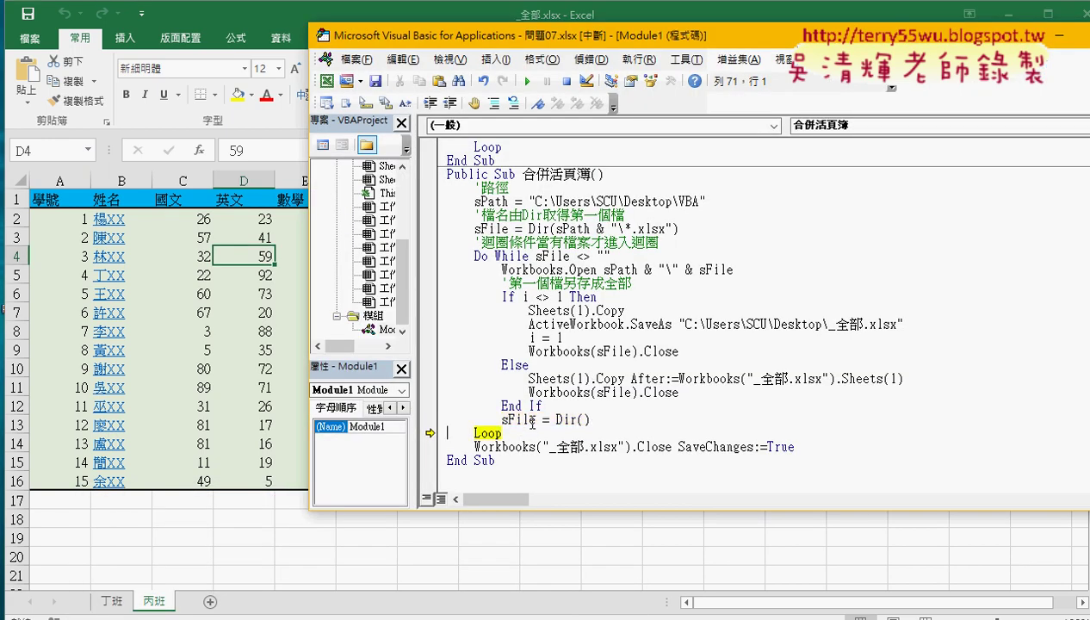
pyautogui.press('F8')
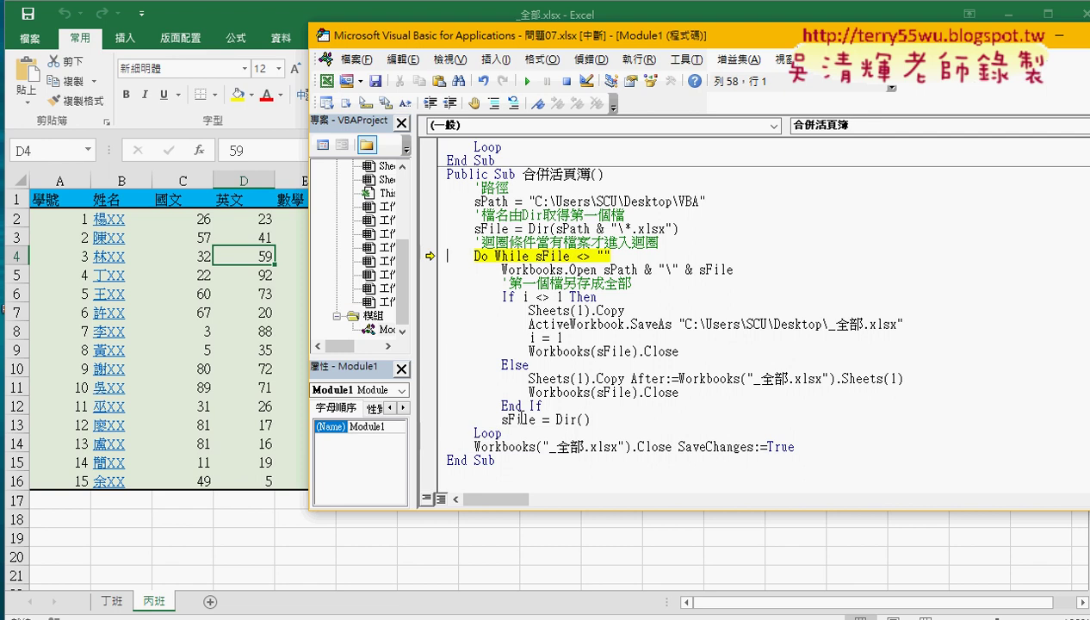
pyautogui.press('F8')
pyautogui.press('F8')
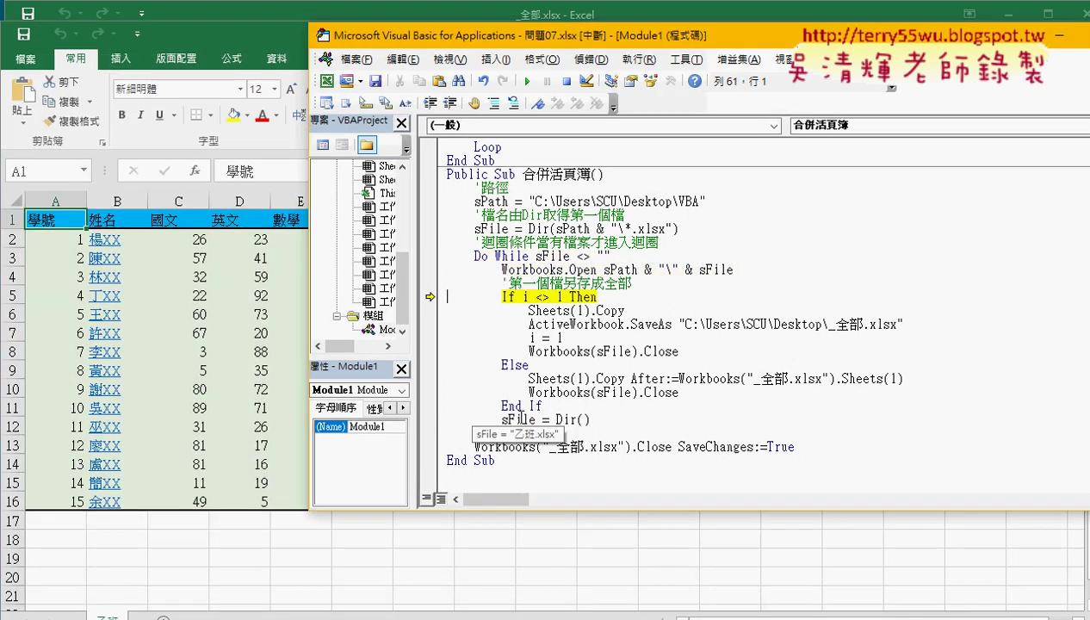
pyautogui.press('F8')
pyautogui.press('F8')
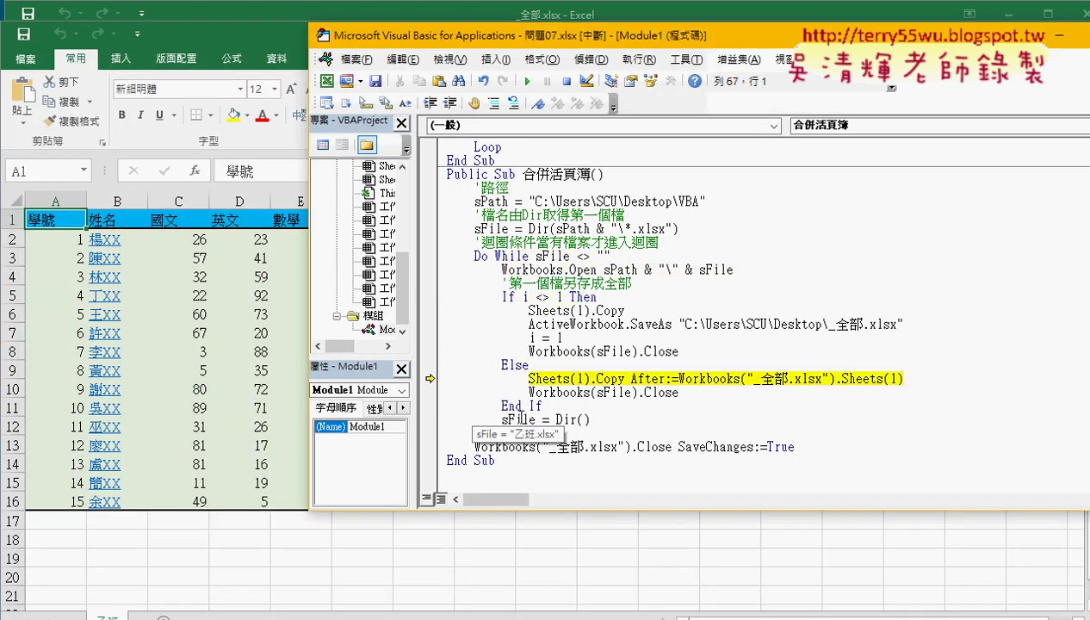
pyautogui.press('F8')
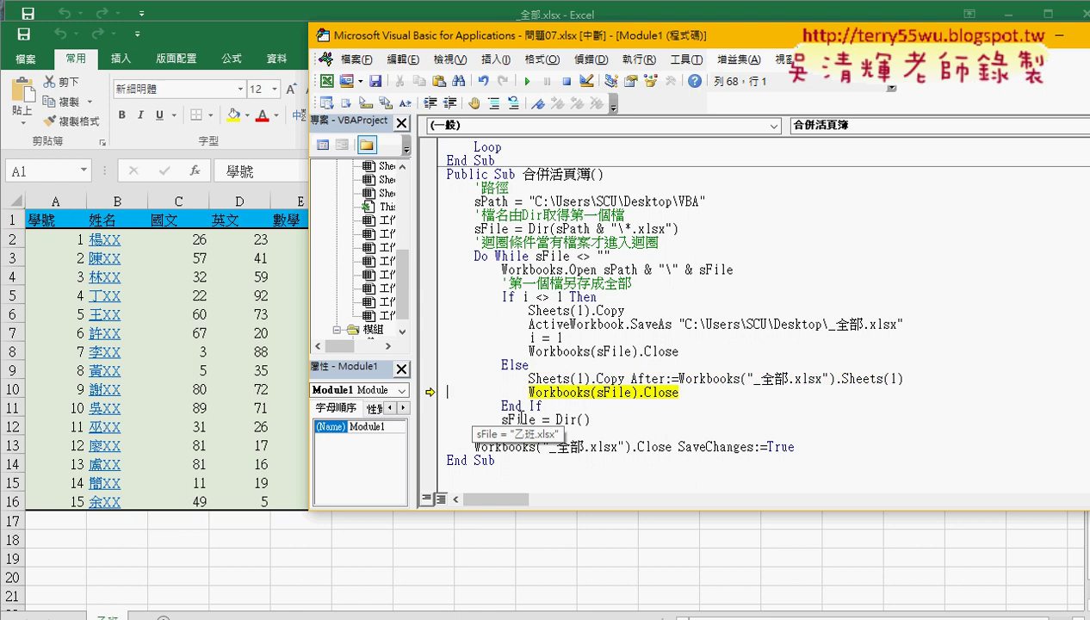
pyautogui.press('F8')
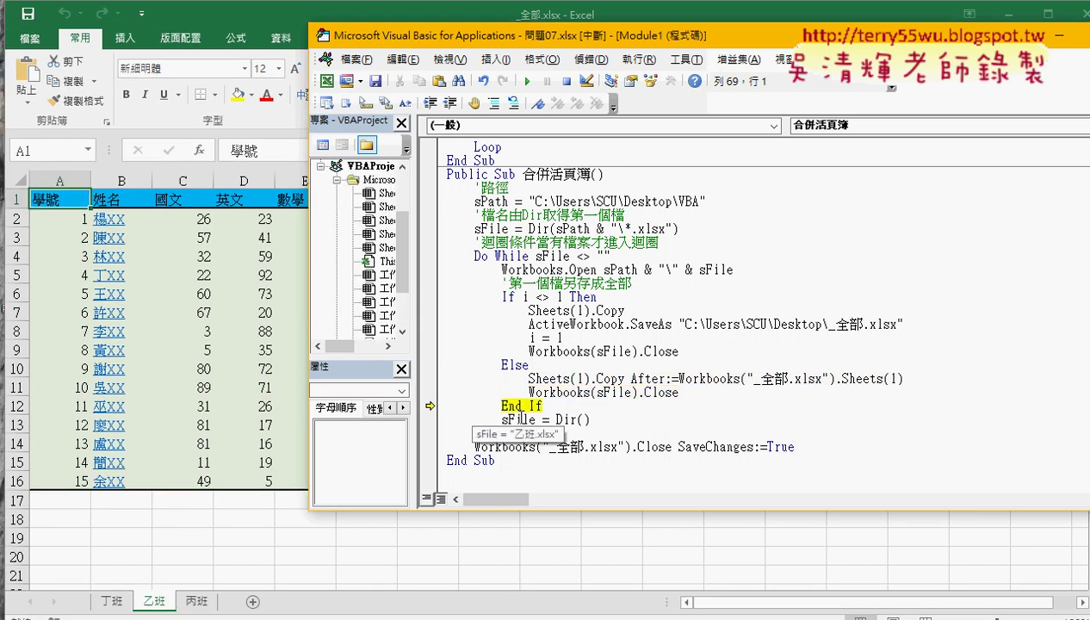
pyautogui.press('F8')
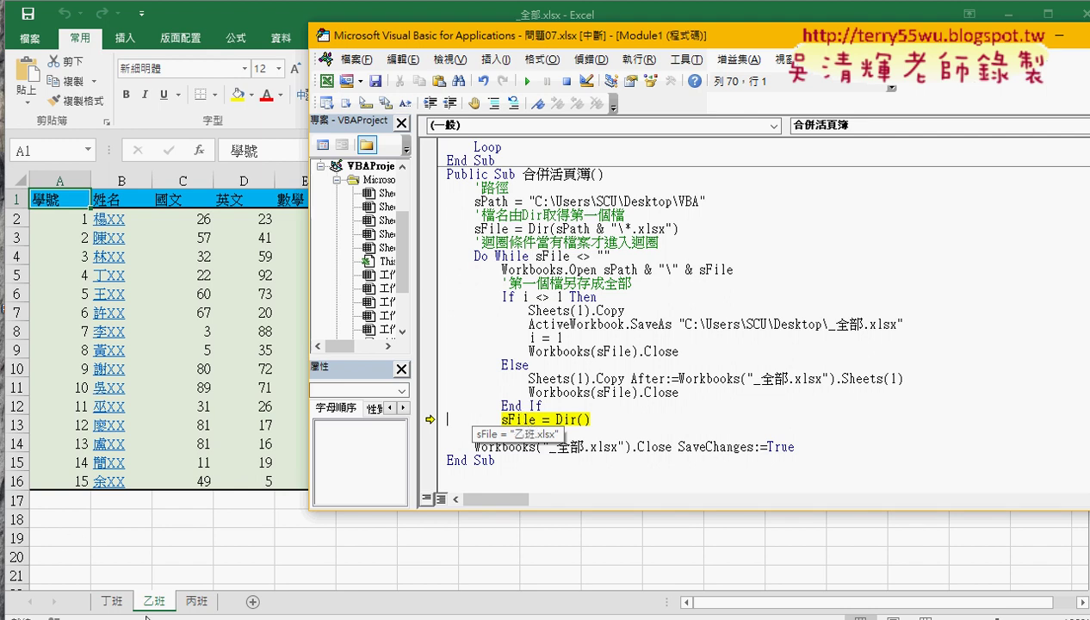
# Mark the new 乙班 sheet tab between 丁班 and 丙班, then clear the marks.
pyautogui.moveTo(136, 603); pyautogui.dragTo(142, 595)
pyautogui.moveTo(198, 509)
pyautogui.mouseDown()
pyautogui.moveTo(159, 585)
pyautogui.moveTo(224, 573)
pyautogui.mouseUp()
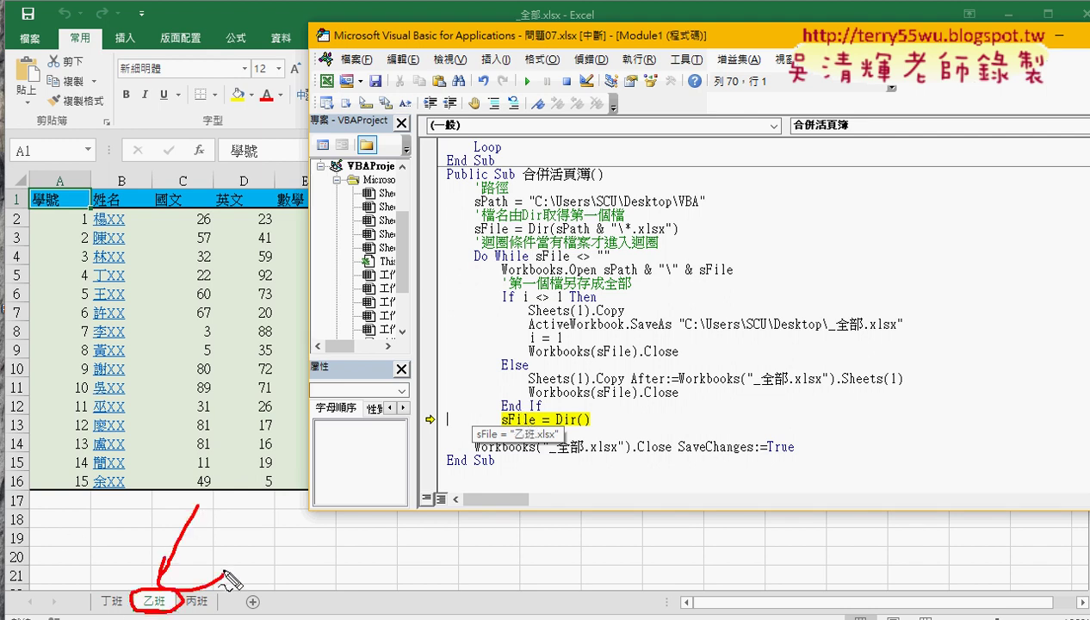
pyautogui.press('Escape')
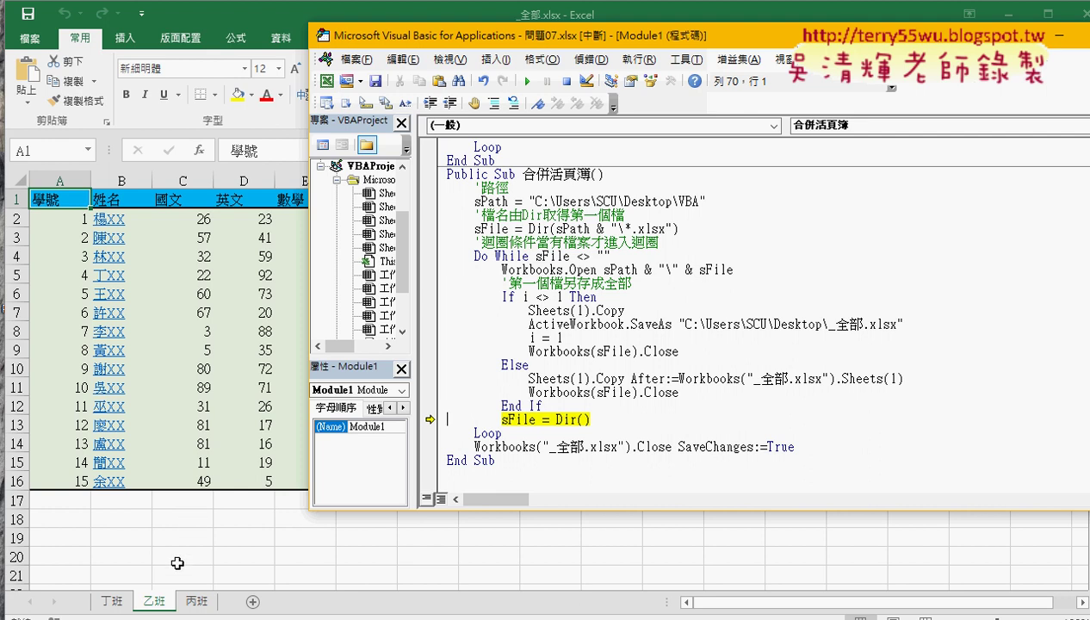
# Break on the Workbooks("_全部.xlsx").Close line and run the macro through all remaining class files.
pyautogui.click(428, 446)
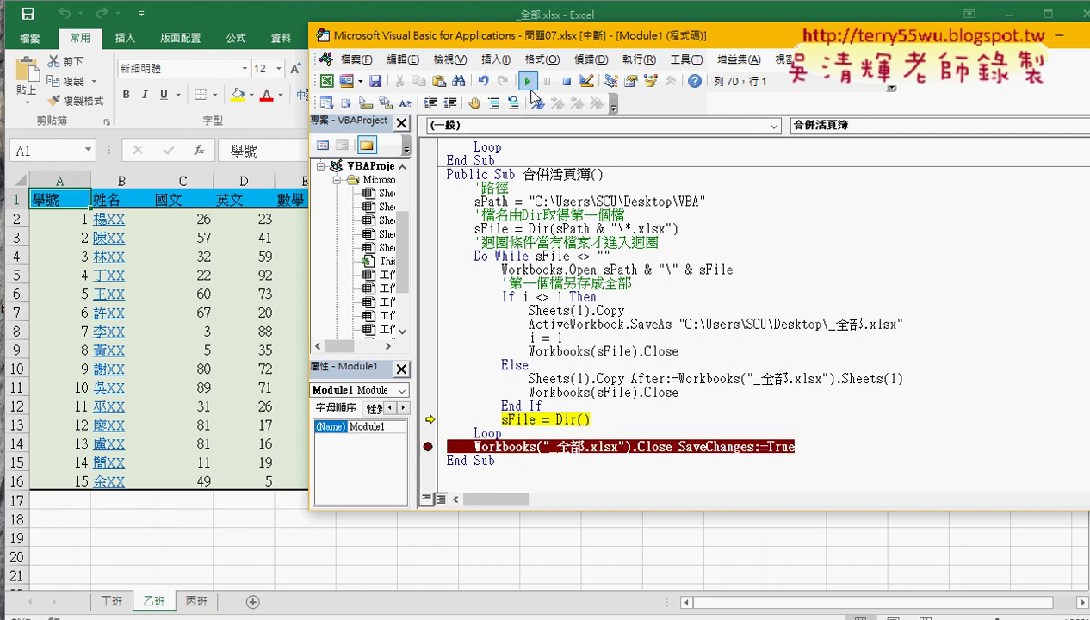
pyautogui.click(527, 80)
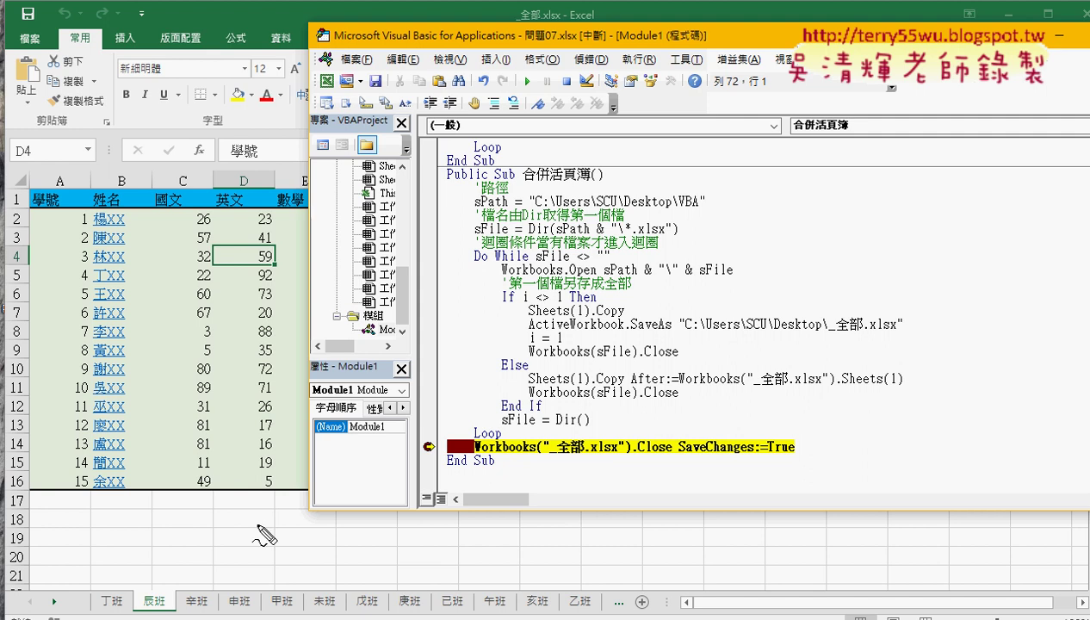
pyautogui.moveTo(91, 585)
pyautogui.mouseDown()
pyautogui.moveTo(165, 599)
pyautogui.moveTo(90, 594)
pyautogui.mouseUp()
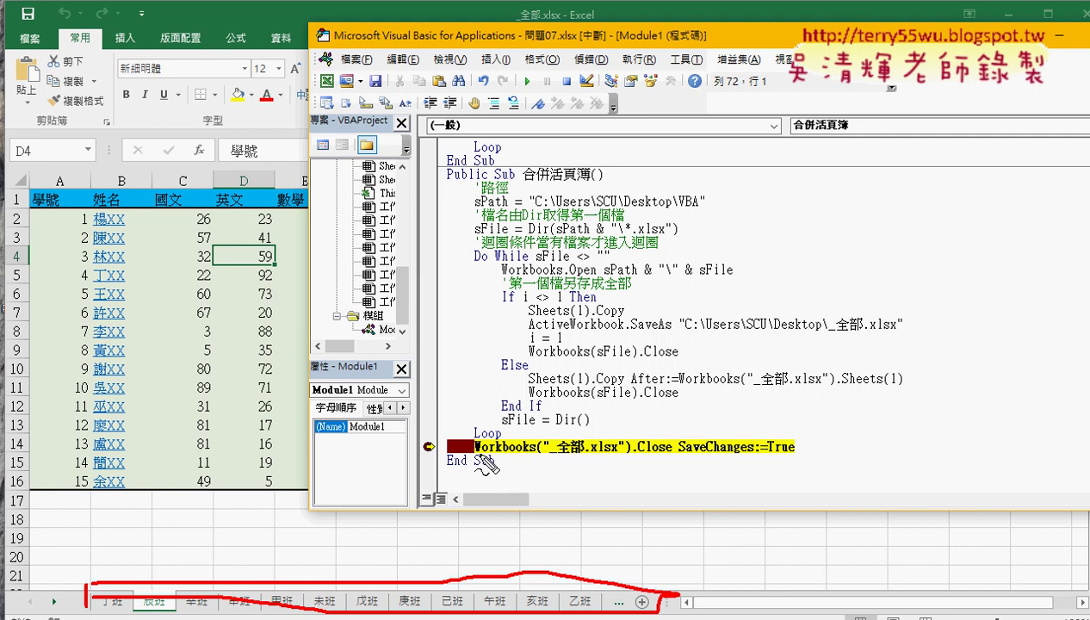
# Highlight _全部.xlsx and its Close SaveChanges call, then finish the macro to save and close it.
pyautogui.moveTo(478, 451); pyautogui.dragTo(533, 451)
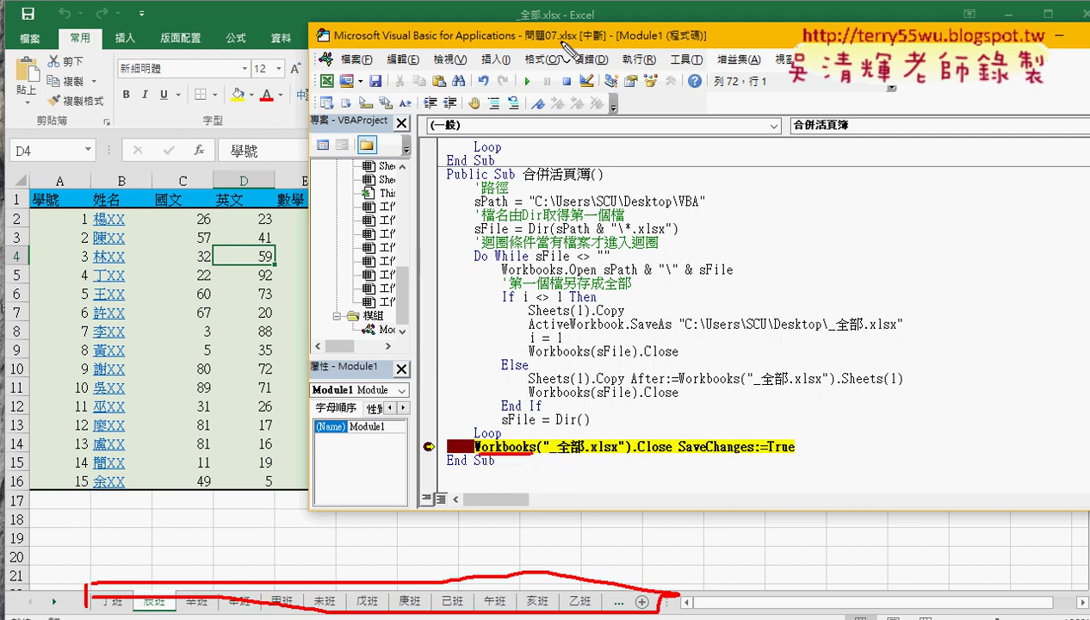
pyautogui.moveTo(564, 24); pyautogui.dragTo(607, 12)
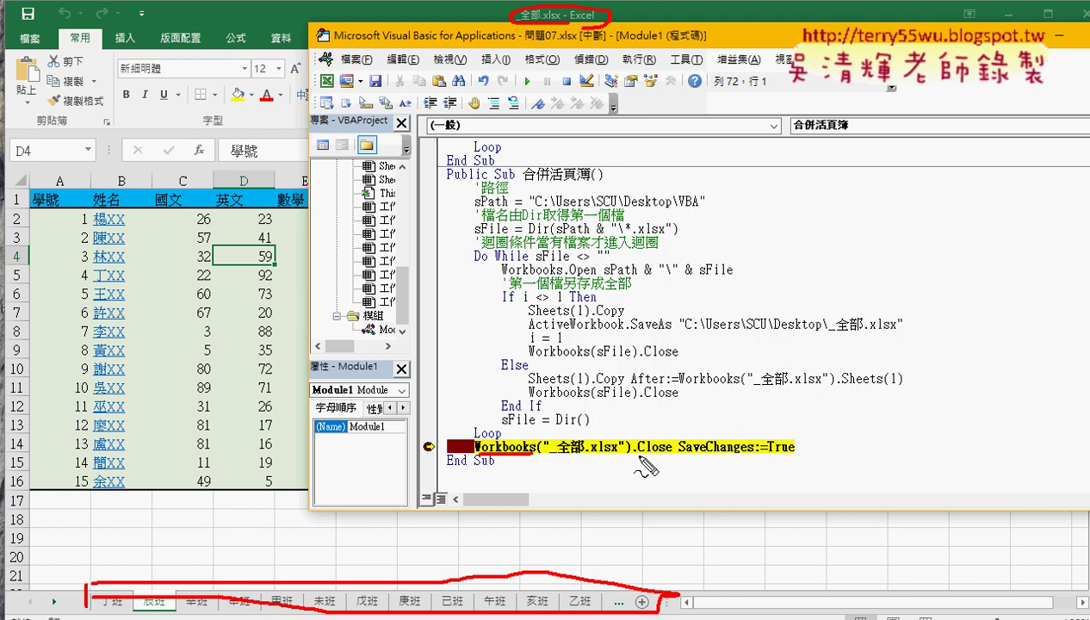
pyautogui.moveTo(637, 453); pyautogui.dragTo(669, 450)
pyautogui.moveTo(678, 454); pyautogui.dragTo(793, 454)
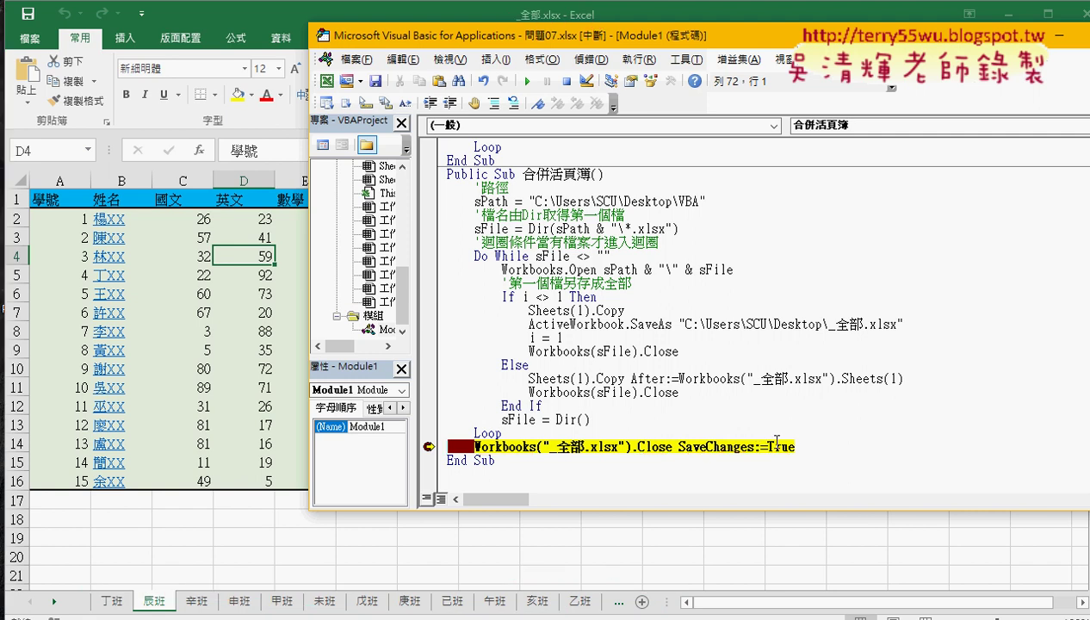
pyautogui.click(799, 446)
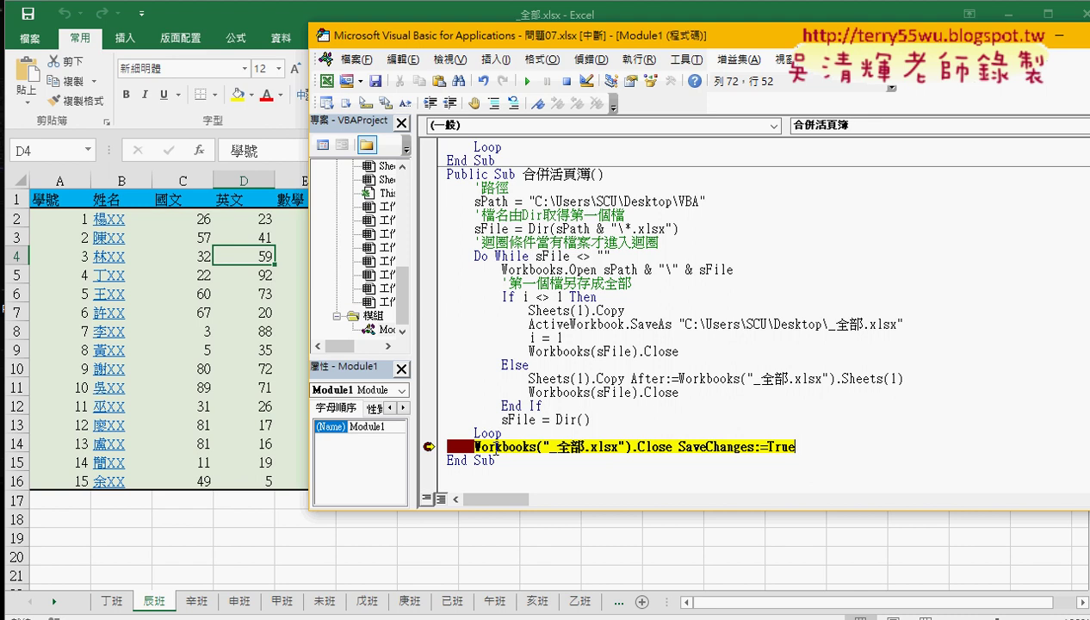
pyautogui.press('F8')
pyautogui.press('F8')
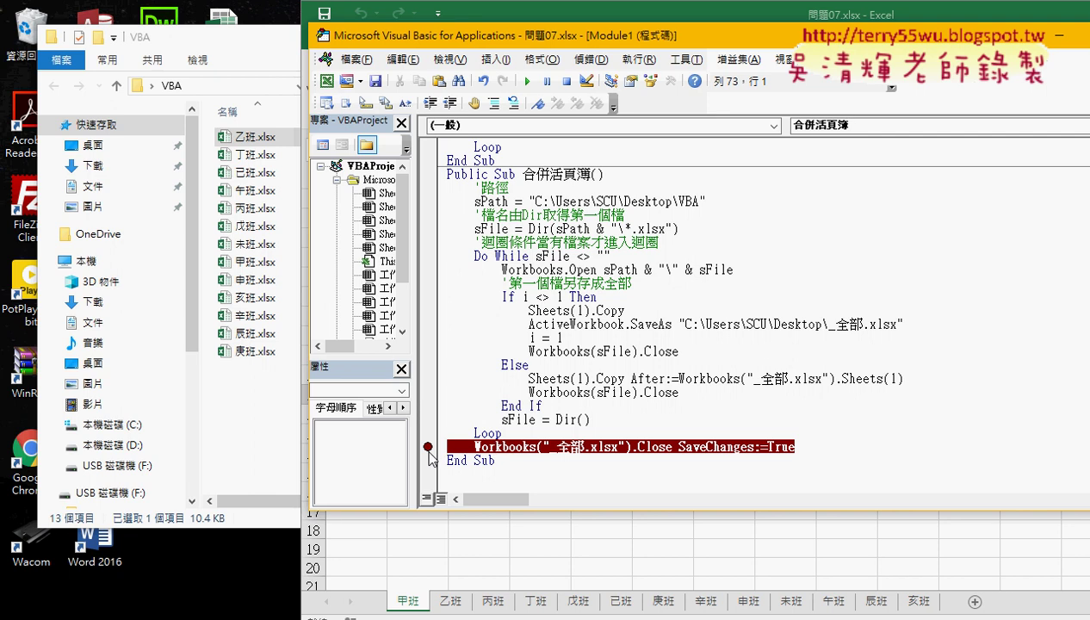
# Clear the Close-line breakpoint and move the VBA folder window aside to reveal the desktop.
pyautogui.click(428, 446)
pyautogui.click(280, 385)
pyautogui.moveTo(259, 40); pyautogui.dragTo(493, 48)
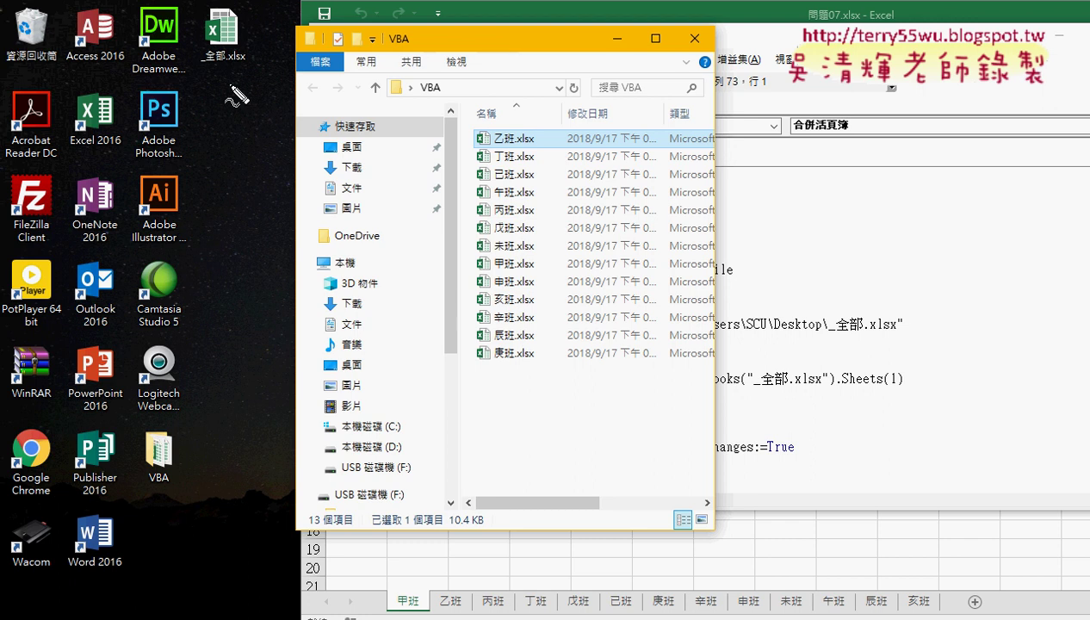
# Relate the class workbooks to the desktop _全部.xlsx, then move it into the VBA folder.
pyautogui.moveTo(231, 84); pyautogui.dragTo(251, 24)
pyautogui.moveTo(558, 430); pyautogui.dragTo(526, 360)
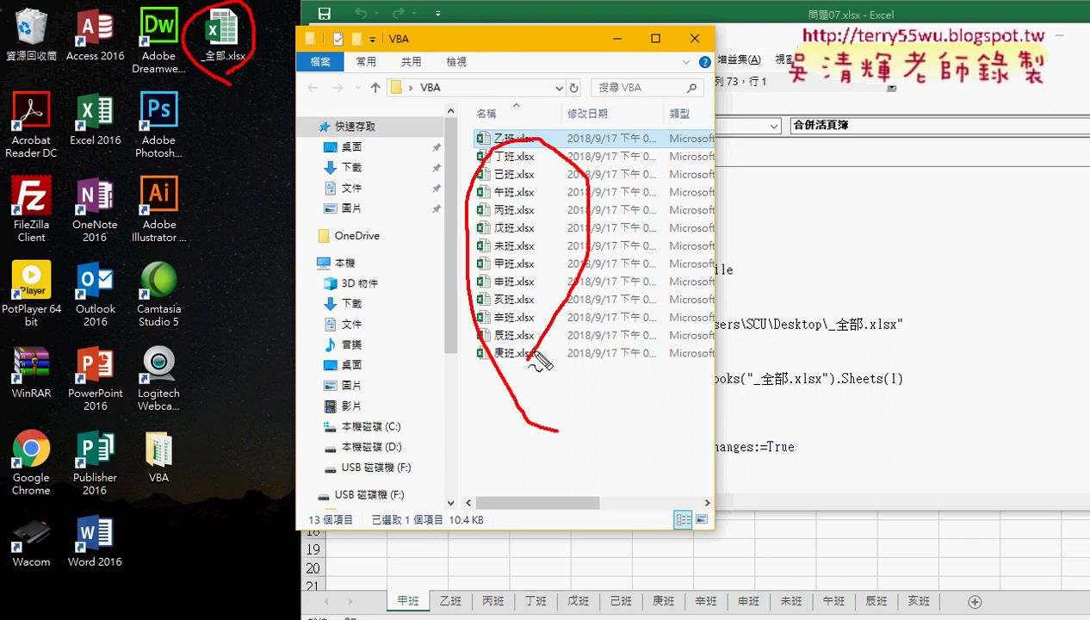
pyautogui.moveTo(465, 278)
pyautogui.mouseDown()
pyautogui.moveTo(389, 253)
pyautogui.moveTo(244, 76)
pyautogui.mouseUp()
pyautogui.moveTo(233, 116)
pyautogui.mouseDown()
pyautogui.moveTo(250, 75)
pyautogui.moveTo(287, 89)
pyautogui.mouseUp()
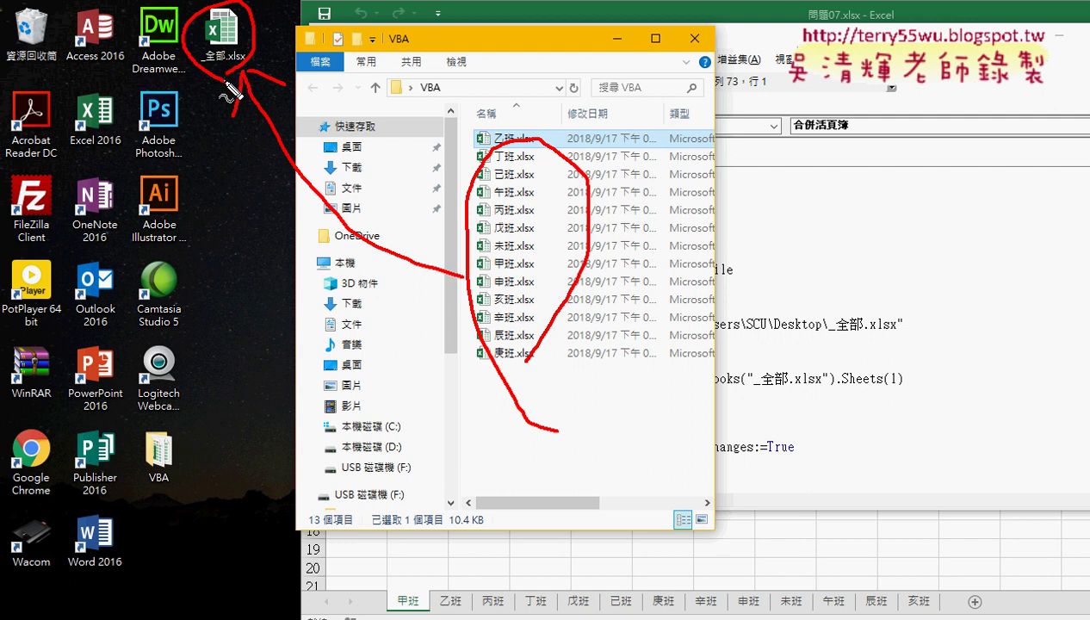
pyautogui.press('Escape')
pyautogui.moveTo(221, 33); pyautogui.dragTo(699, 465)
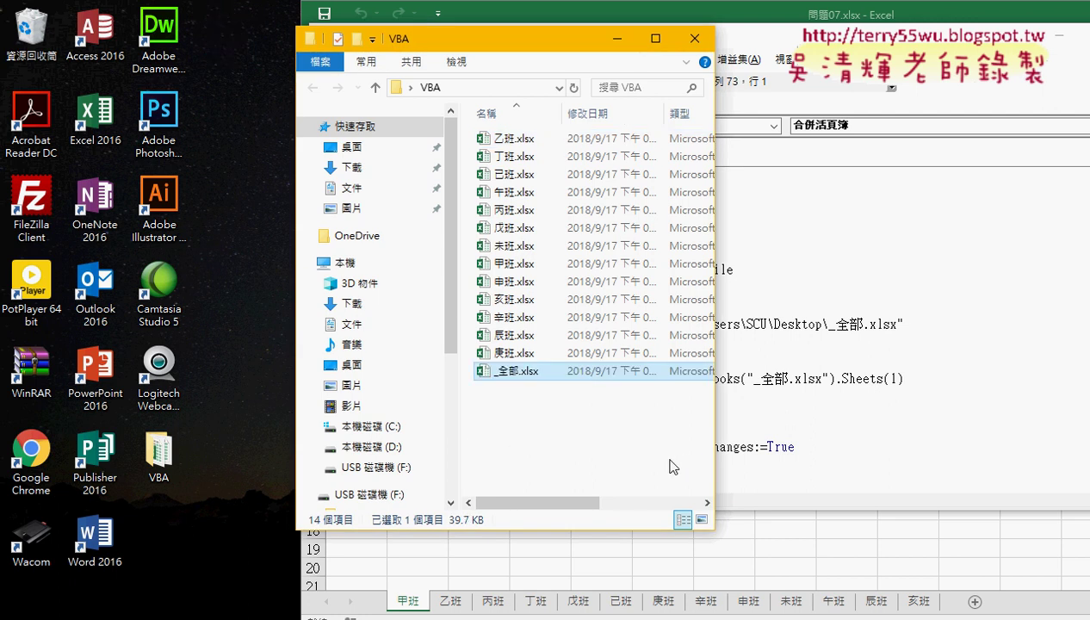
# Show the C:\Users\SCU\Desktop\VBA path and move _全部.xlsx back onto the desktop.
pyautogui.click(487, 89)
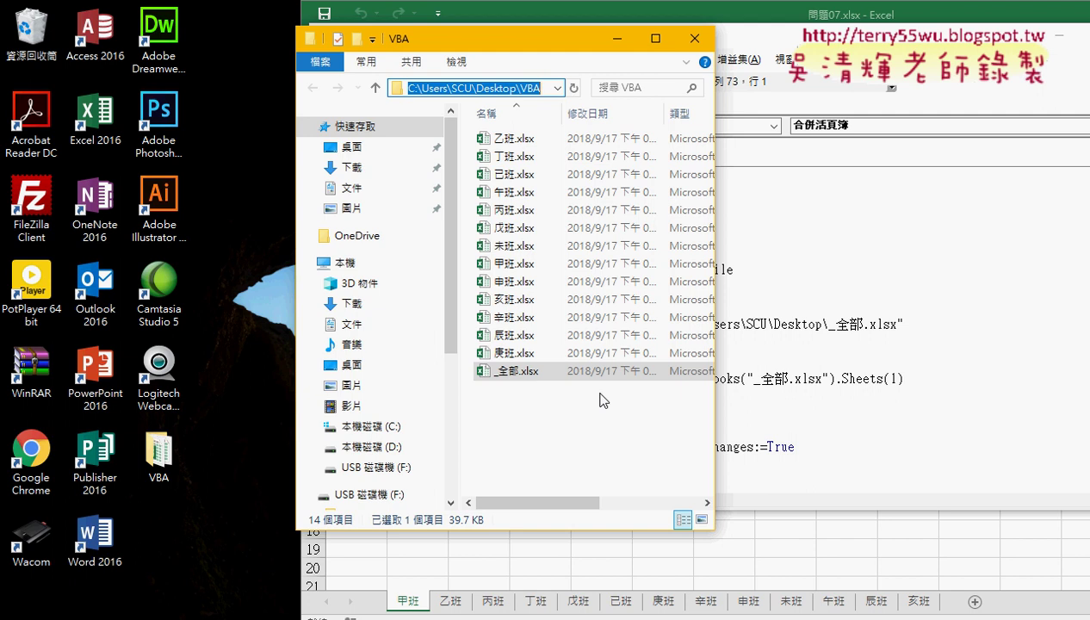
pyautogui.moveTo(515, 376); pyautogui.dragTo(192, 551)
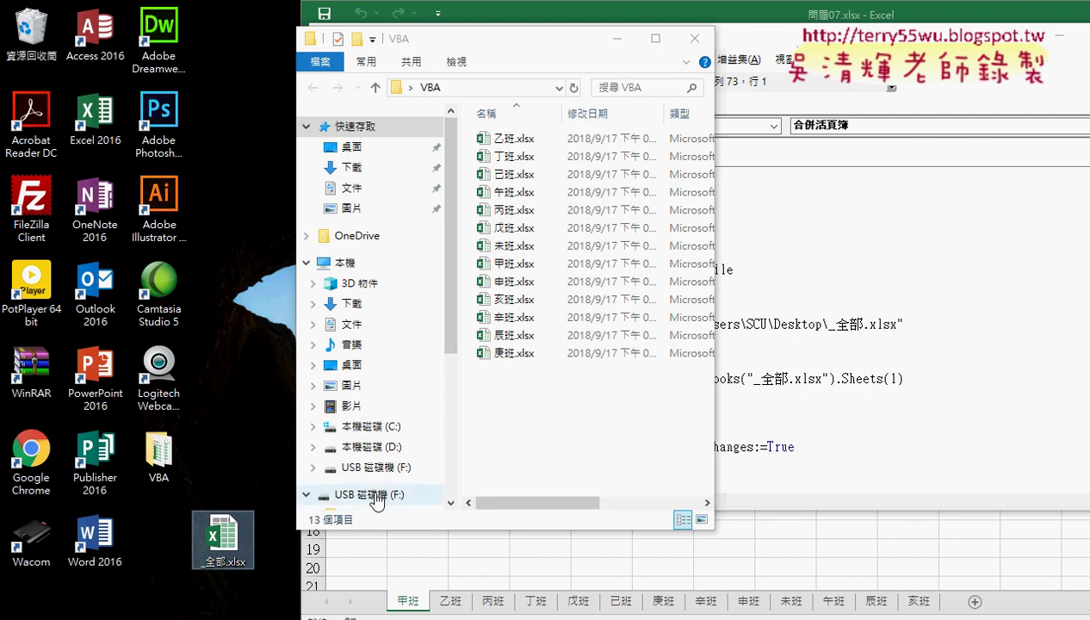
# Open 程式碼_03合併活頁簿 from the 單元09_工作表相關 Drive folder and scroll to the macro's end.
pyautogui.moveTo(271, 619)
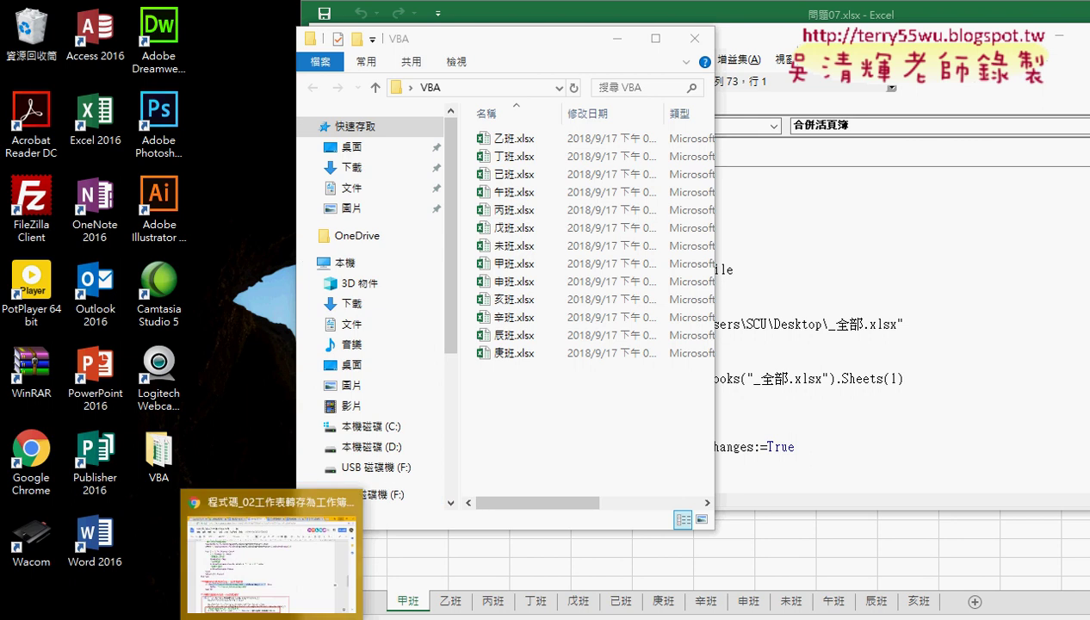
pyautogui.click(285, 585)
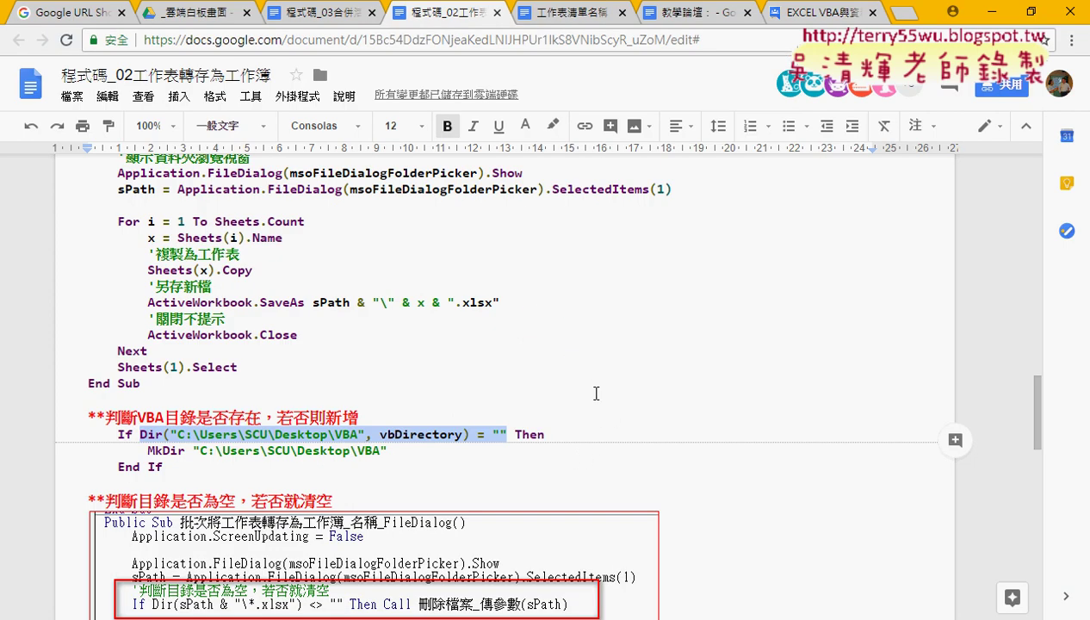
pyautogui.click(198, 13)
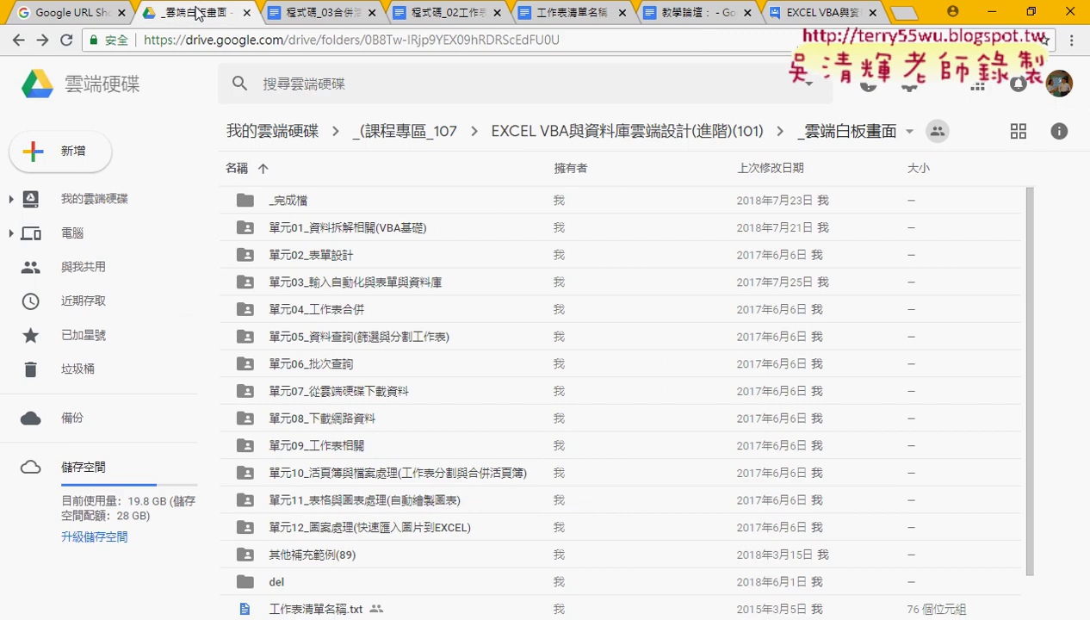
pyautogui.doubleClick(334, 447)
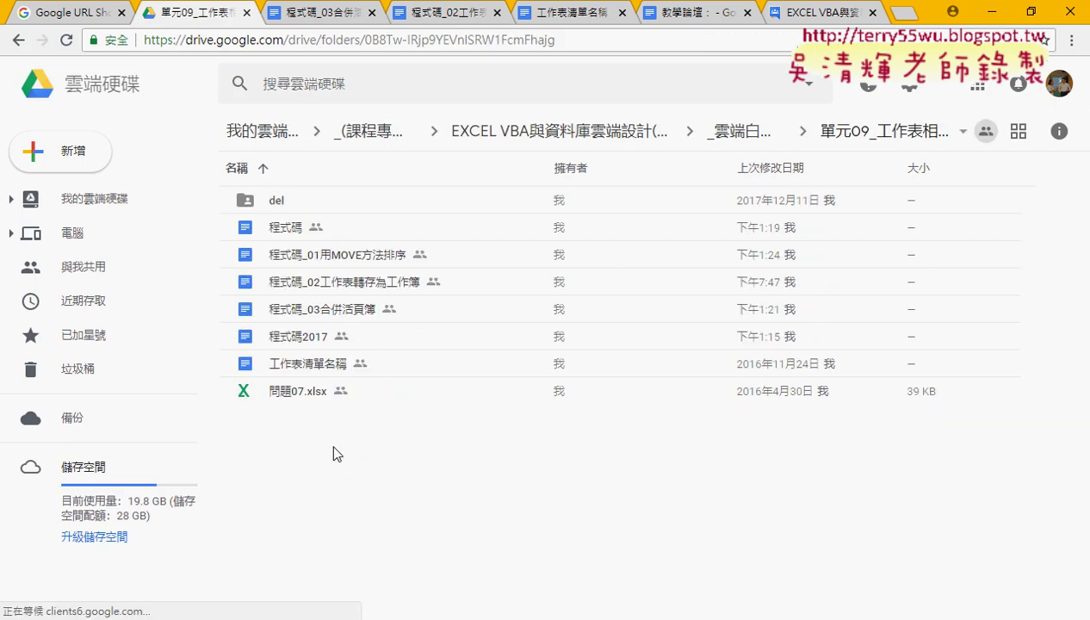
pyautogui.doubleClick(336, 316)
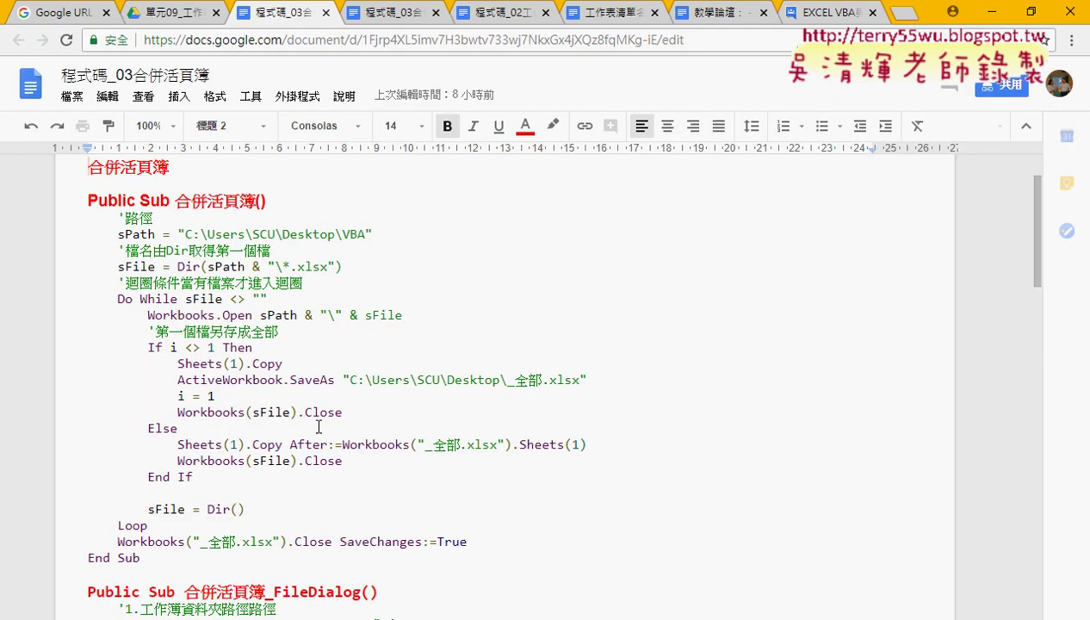
pyautogui.scroll(-2, 431, 344)
pyautogui.click(250, 476)
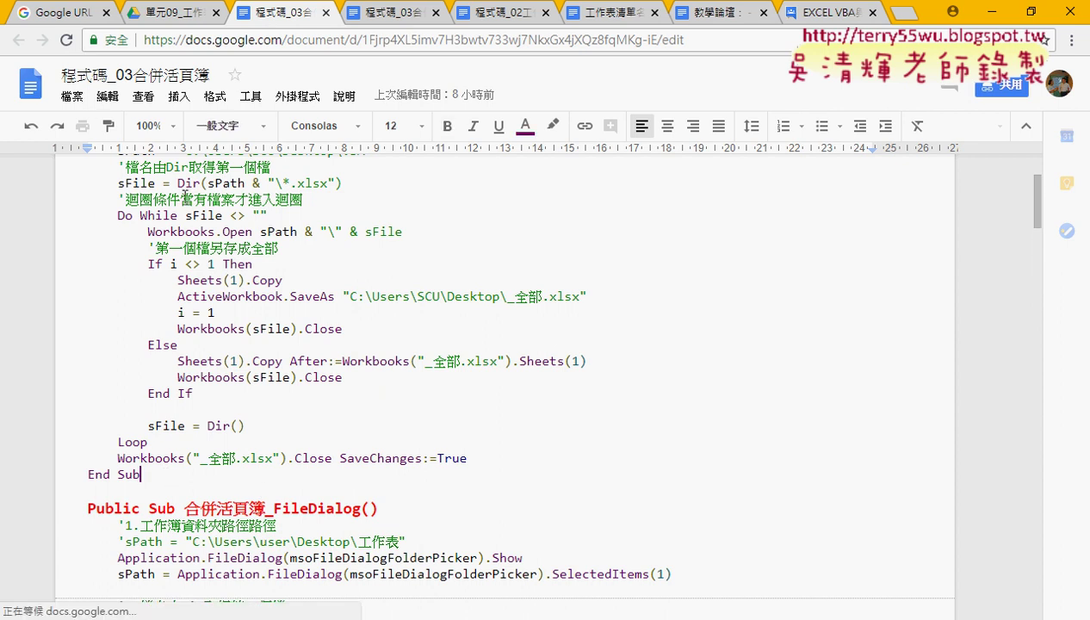